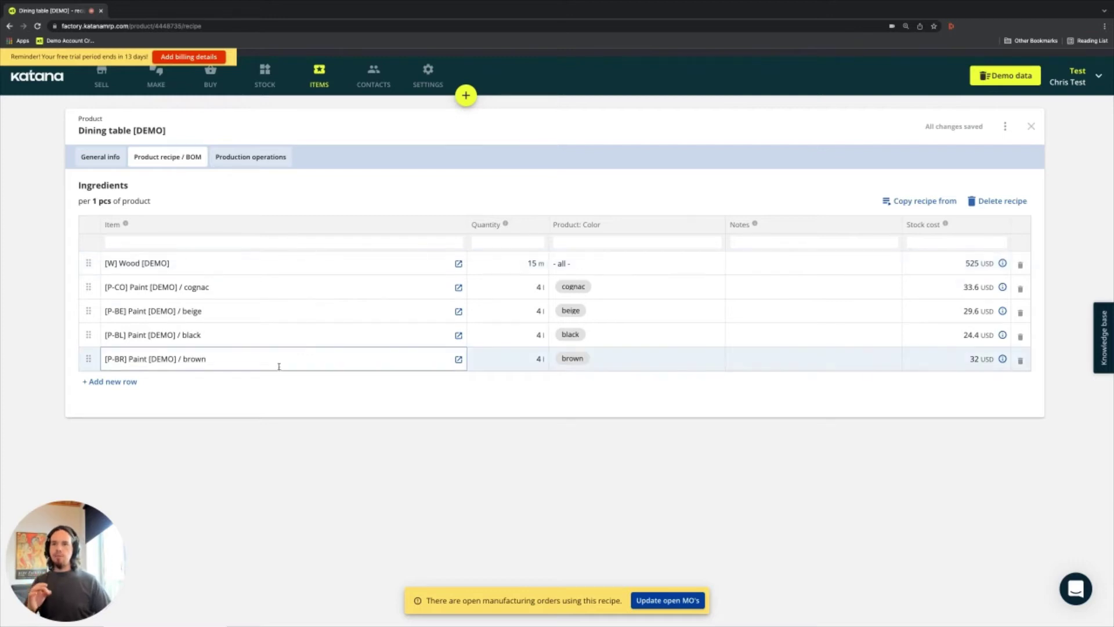
left_click(99, 162)
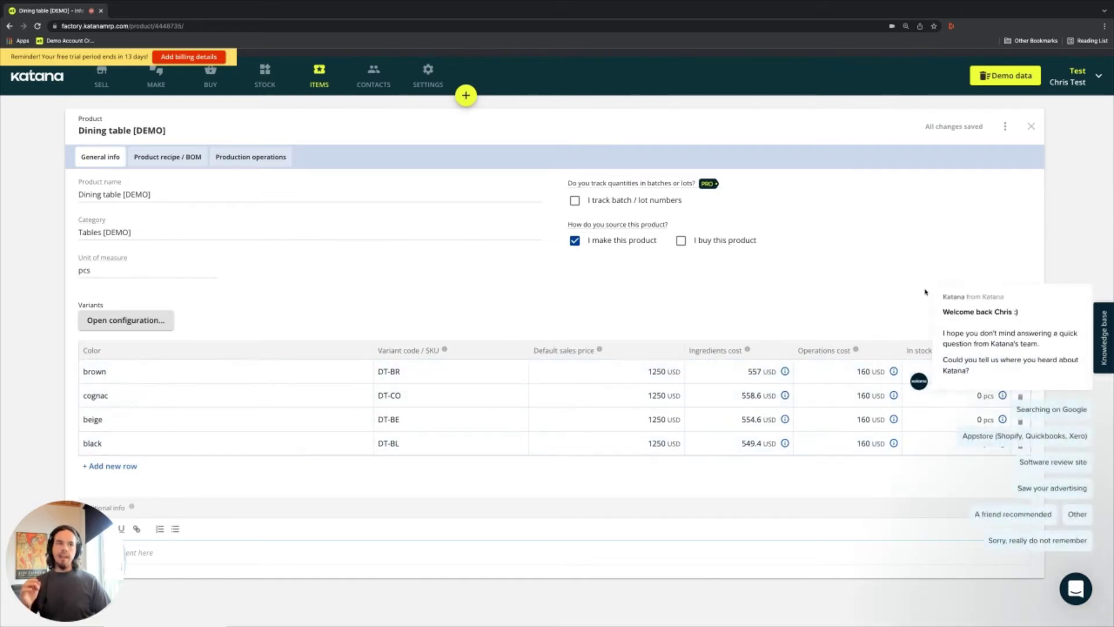
left_click(1082, 271)
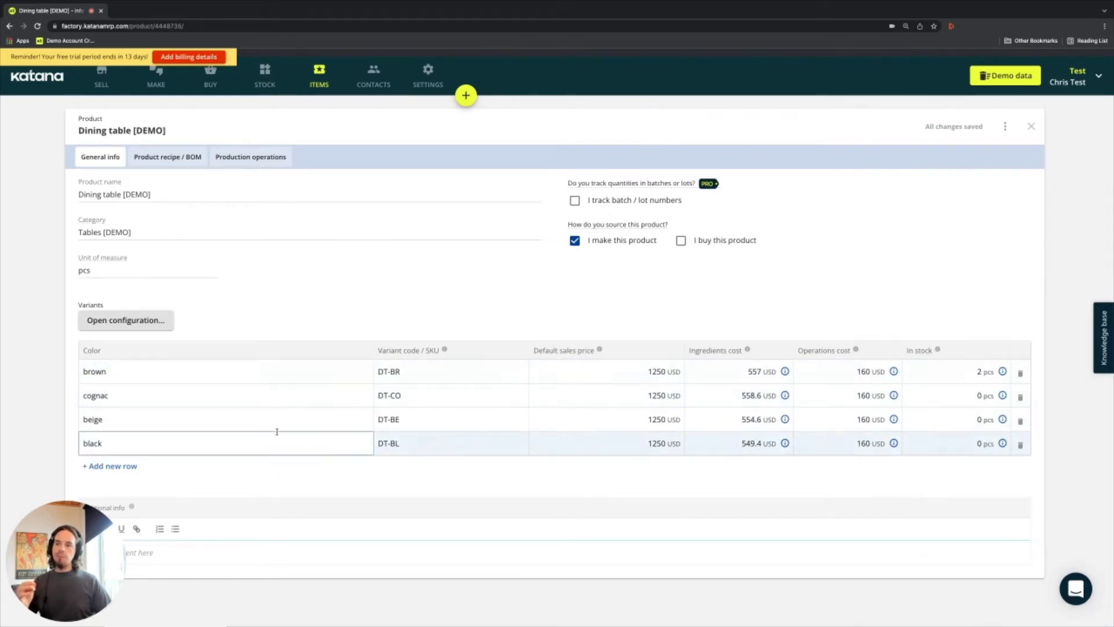
left_click(160, 157)
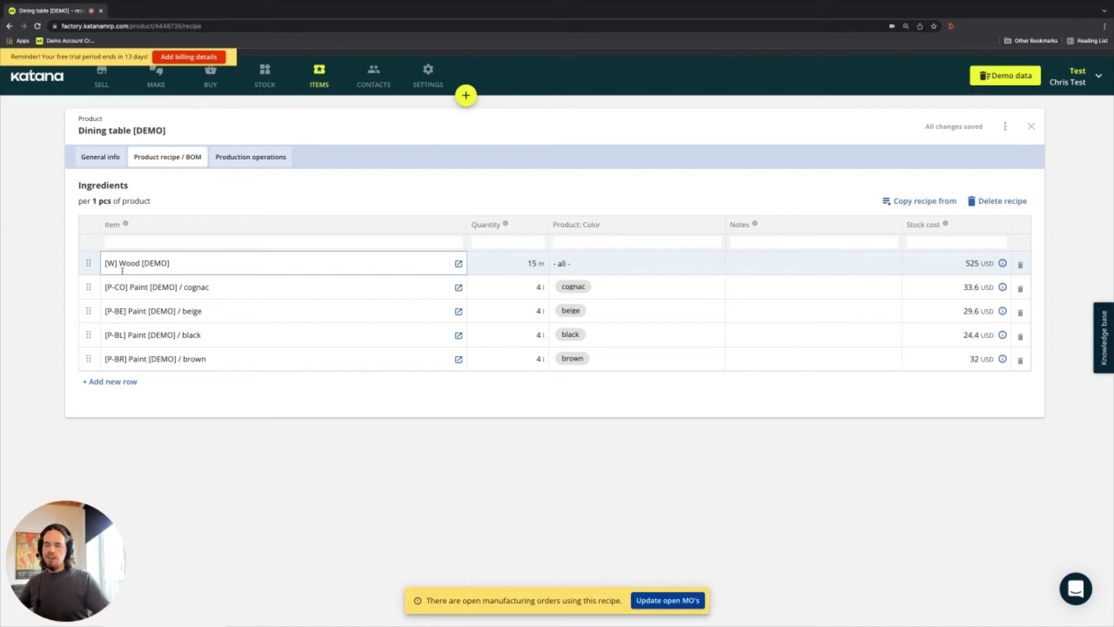
left_click(642, 254)
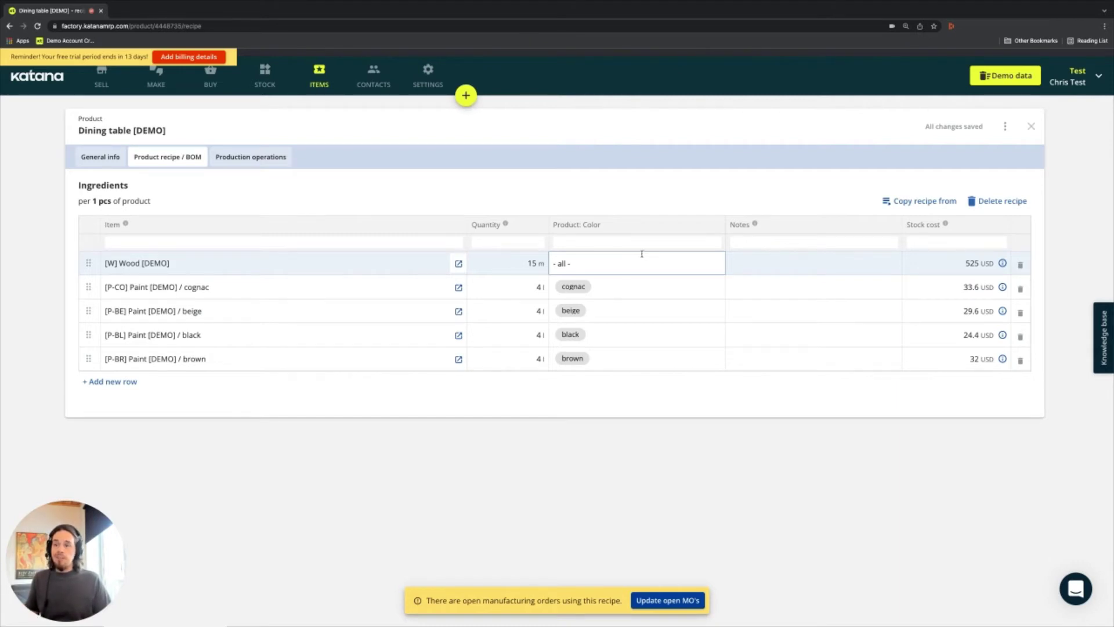
left_click(103, 160)
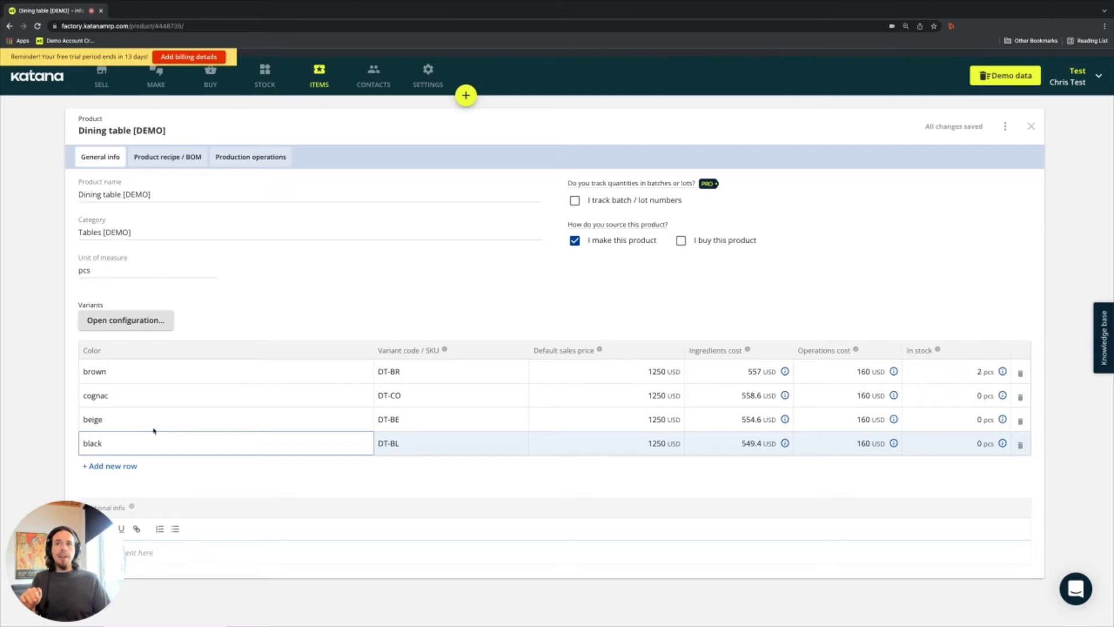
left_click(162, 156)
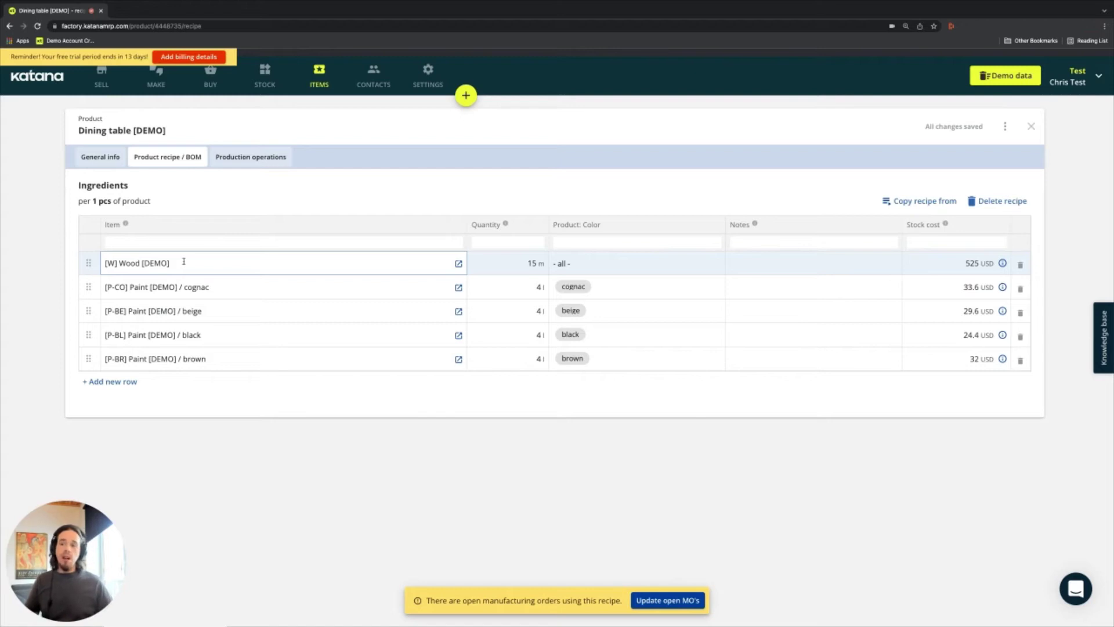
left_click(535, 262)
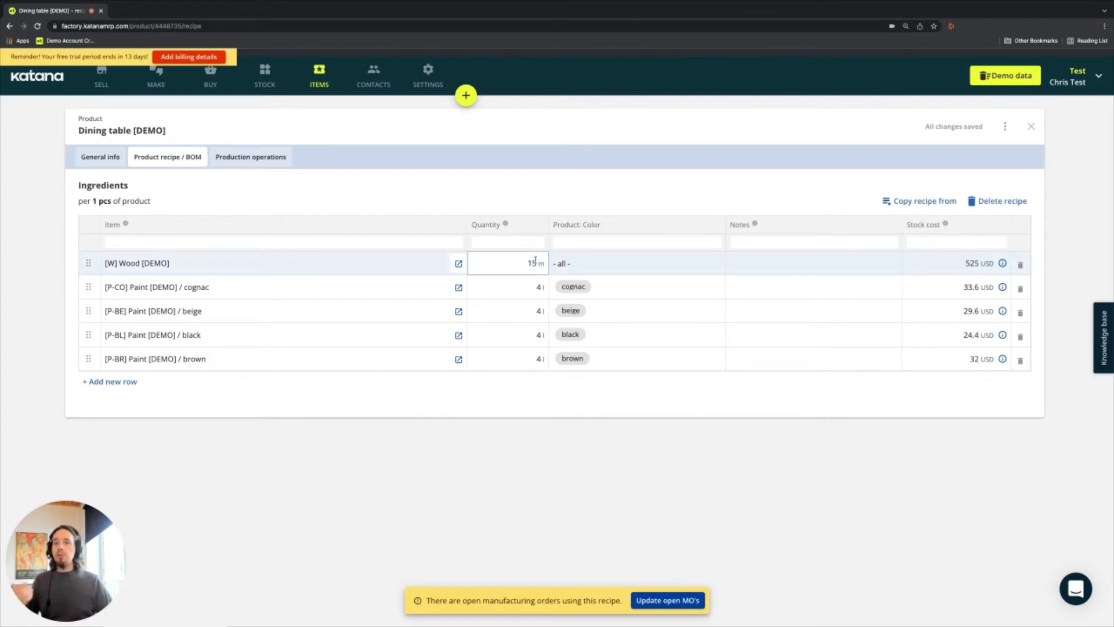
left_click(622, 261)
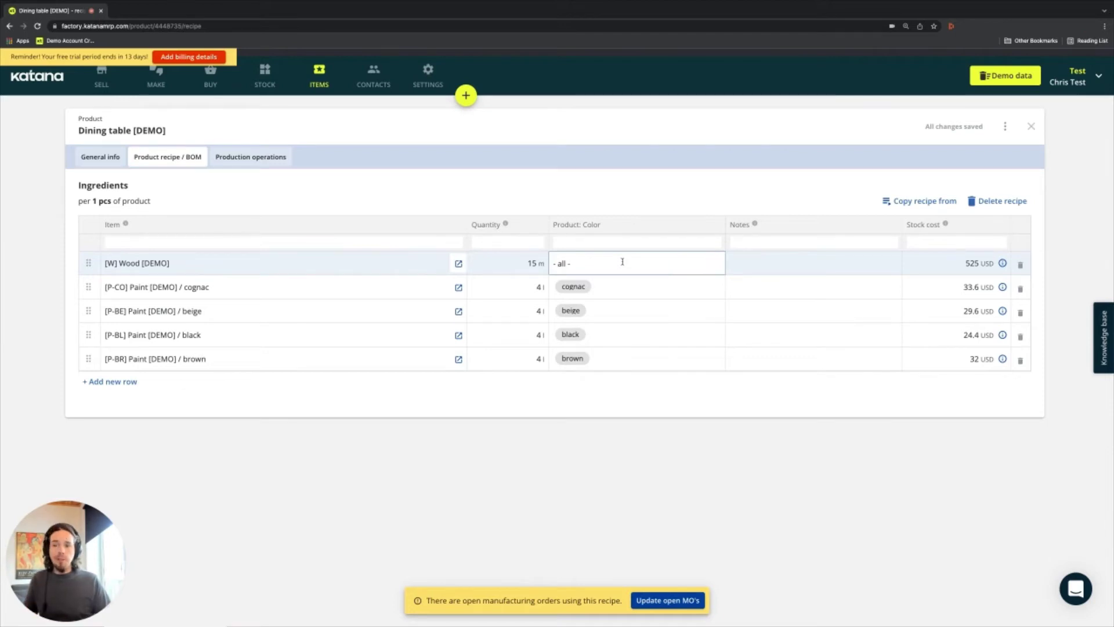
left_click(622, 261)
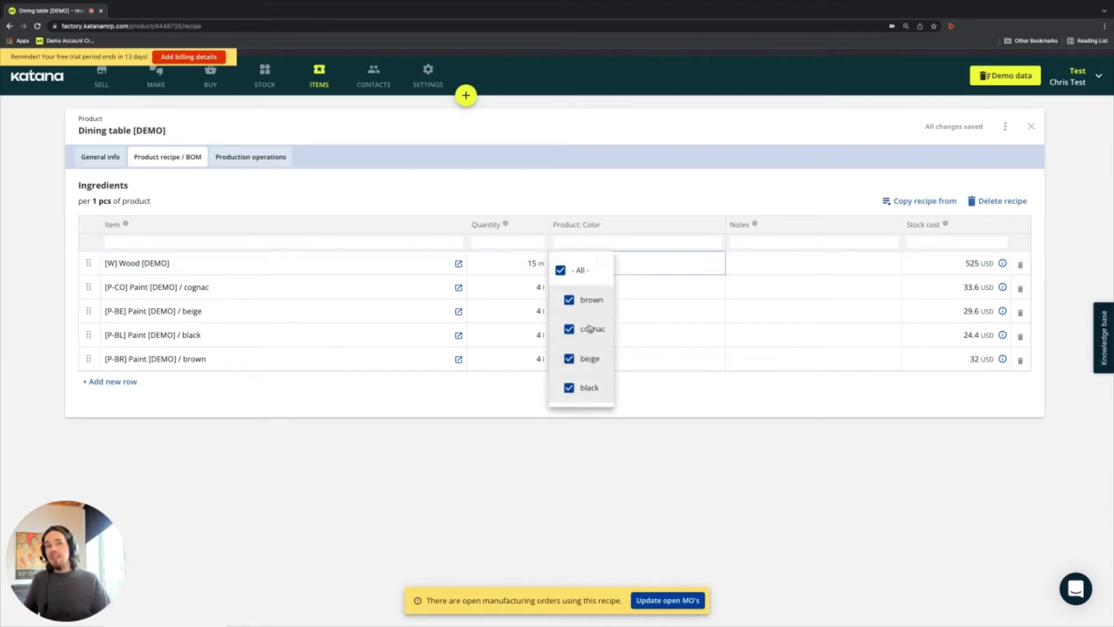
left_click(534, 442)
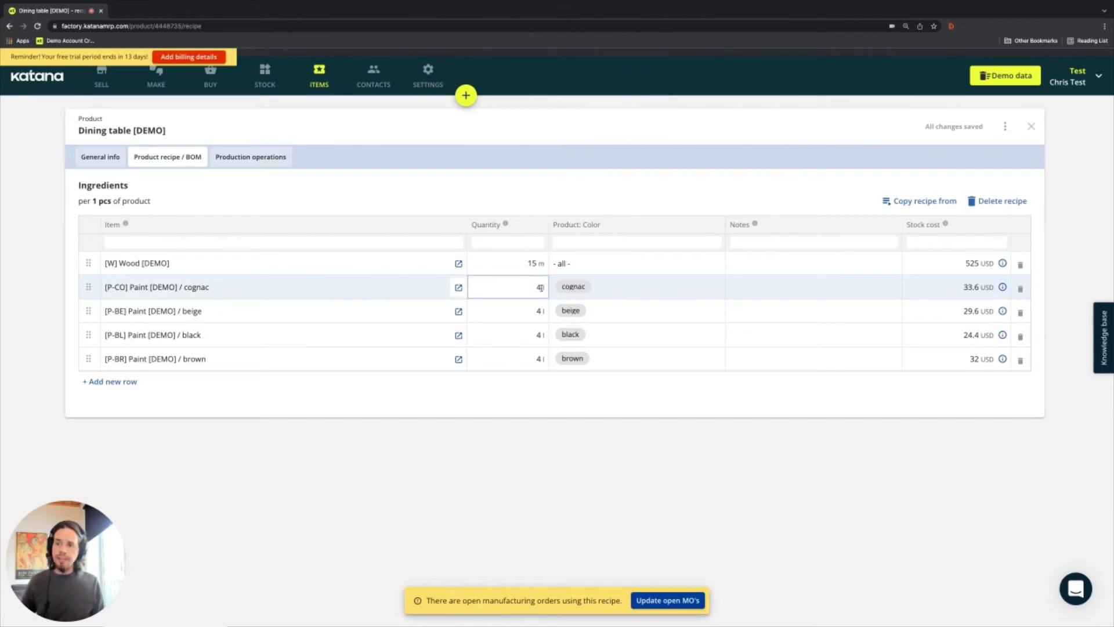
left_click(628, 285)
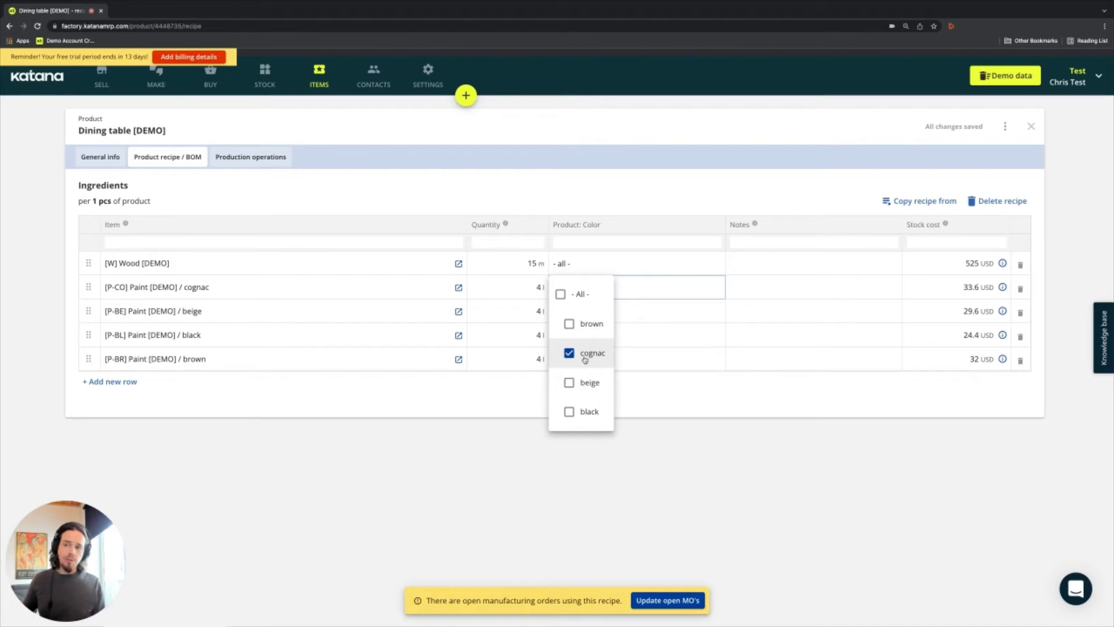
left_click(426, 472)
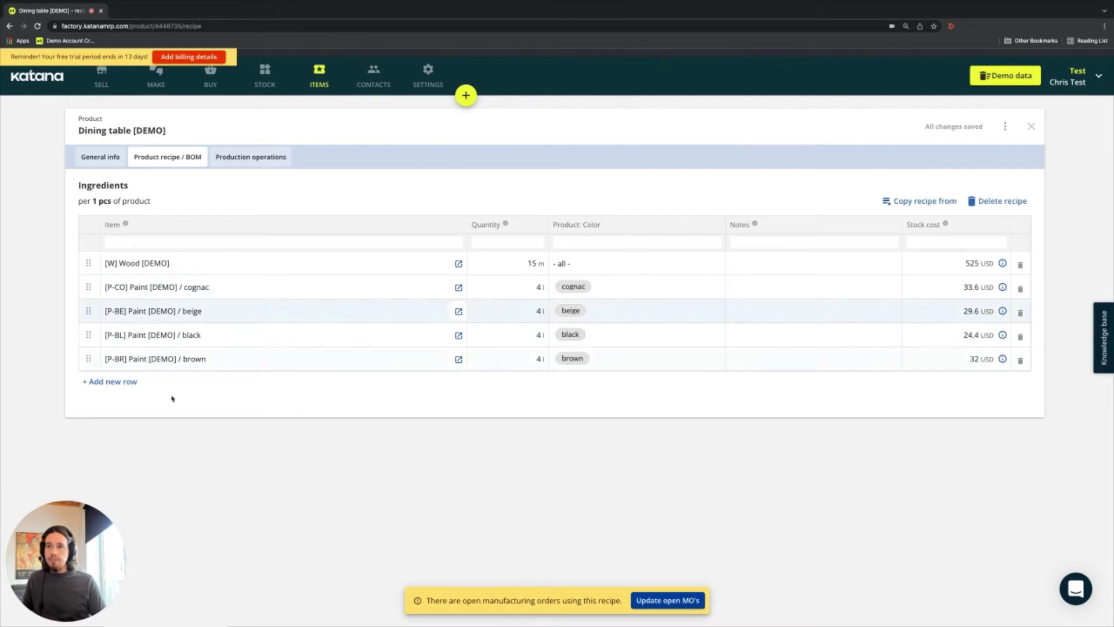
From the Dining table's General info, open the variant configuration showing Colors brown, cognac, beige and black
left_click(84, 162)
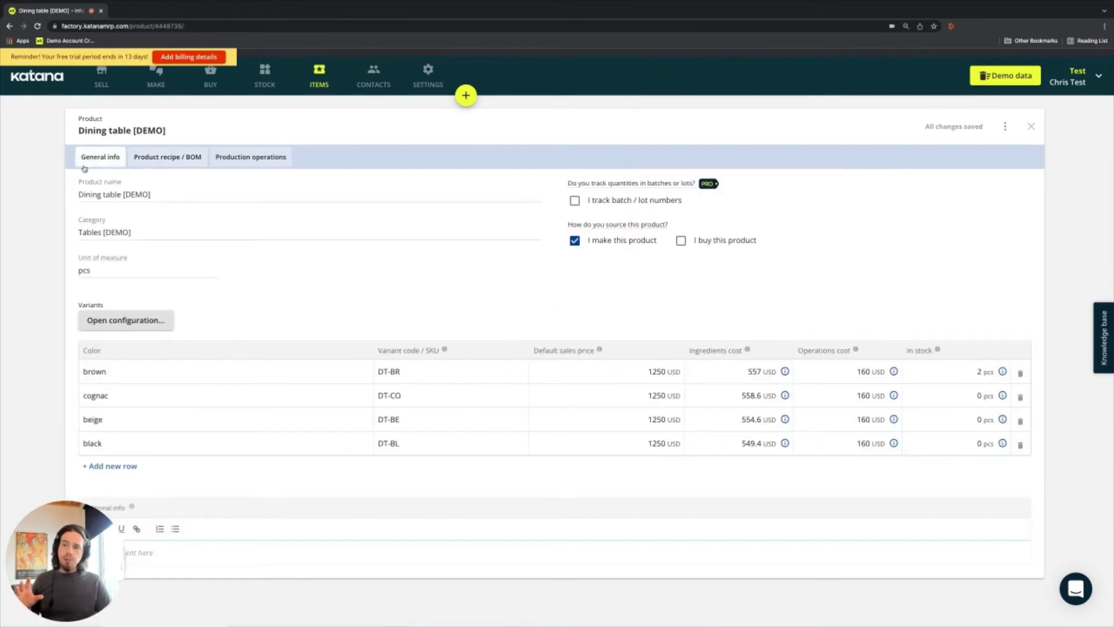
left_click(113, 465)
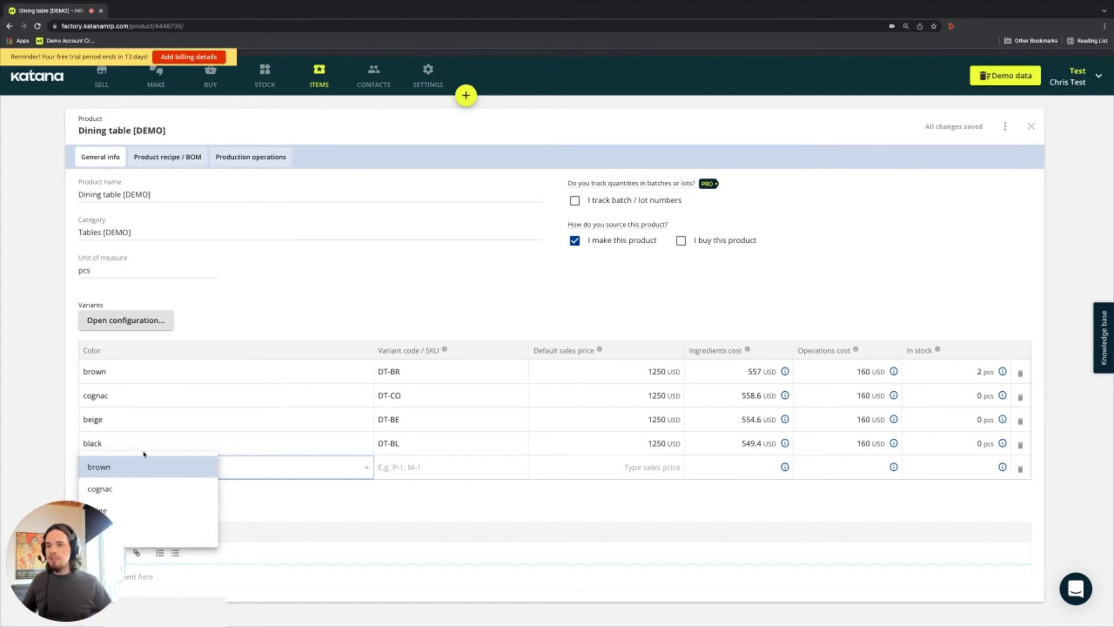
left_click(40, 375)
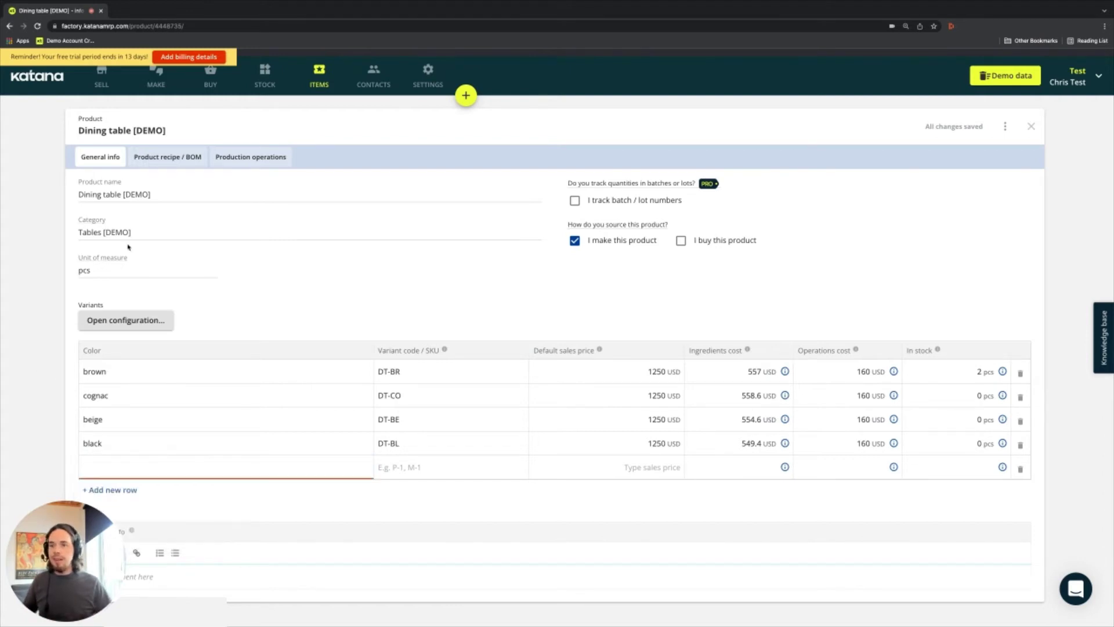
left_click(141, 321)
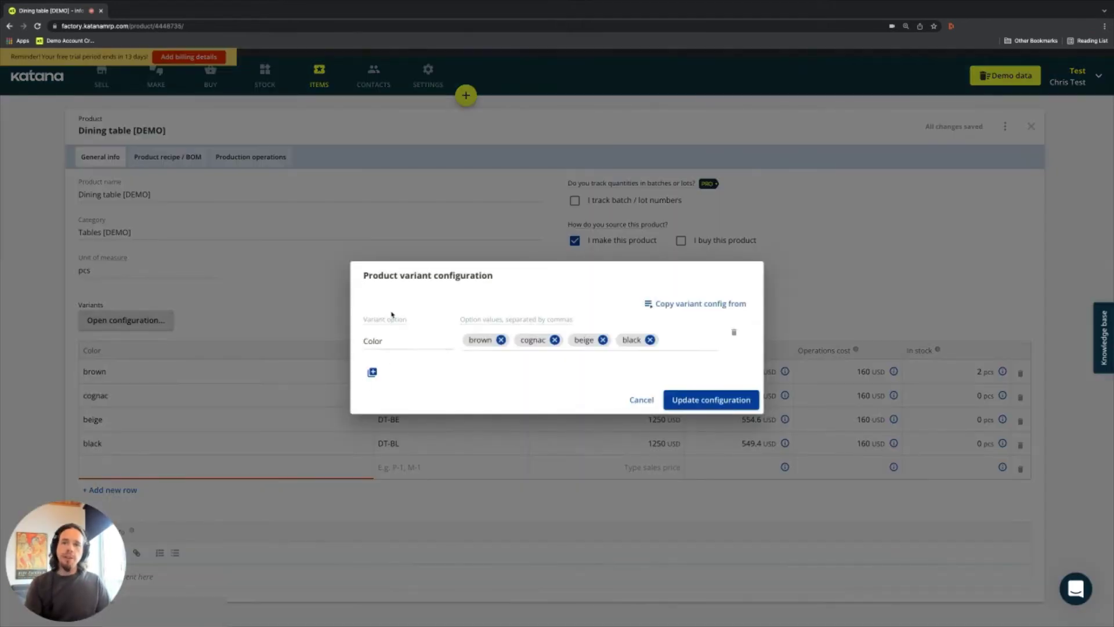
Add a Size variant option with values Small and Big and update the configuration
left_click(372, 372)
left_click(388, 357)
type("Size")
left_click(472, 357)
type("Small")
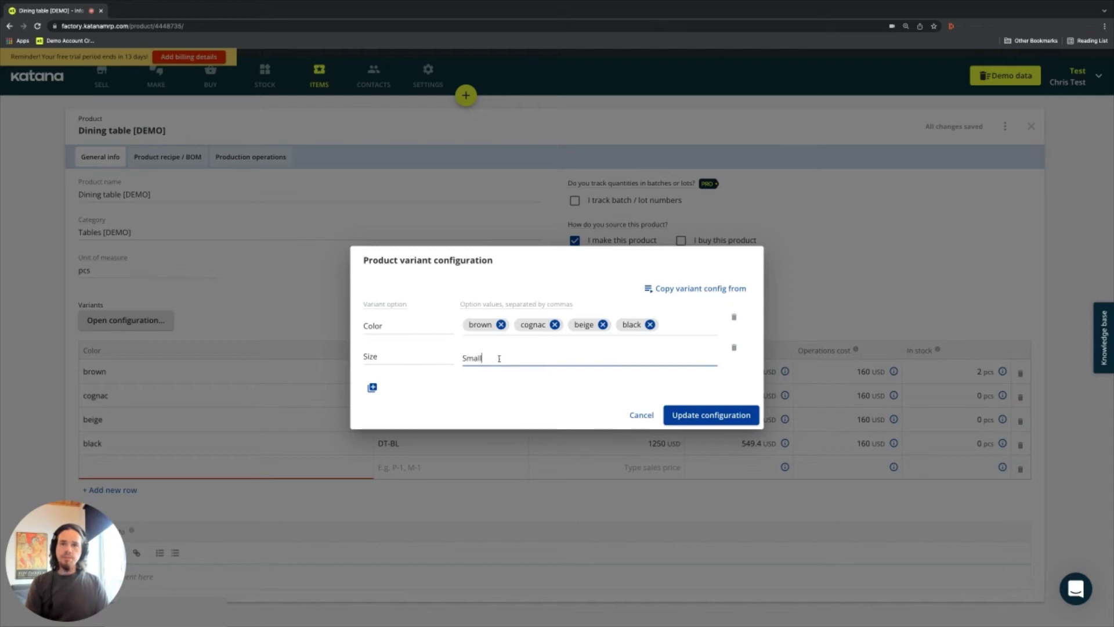
type(",Baig,")
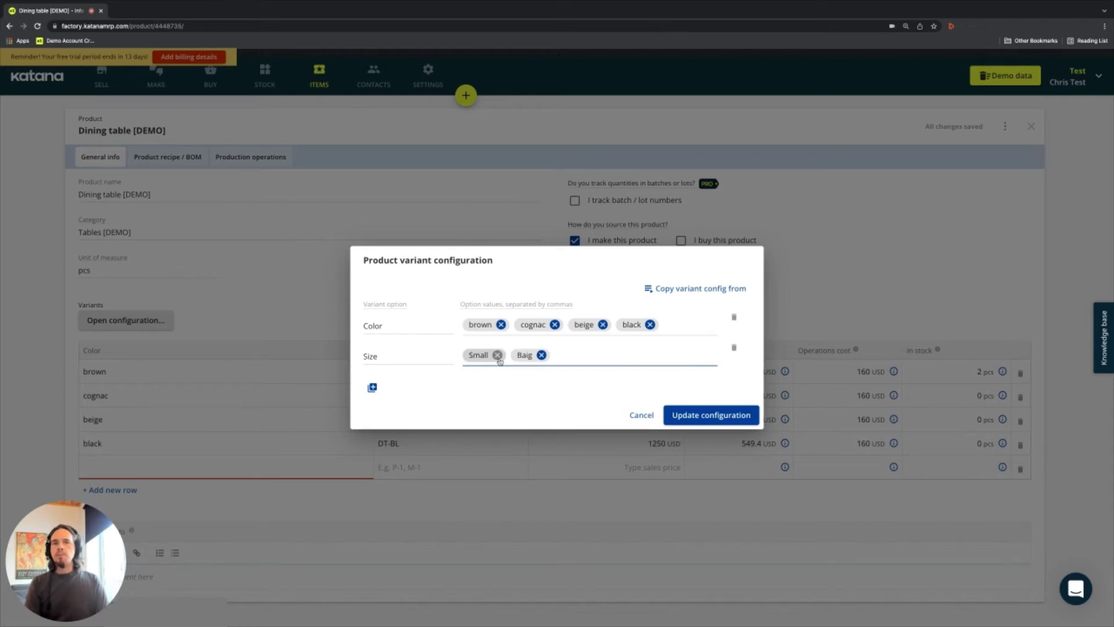
key("BackSpace")
type("Big,")
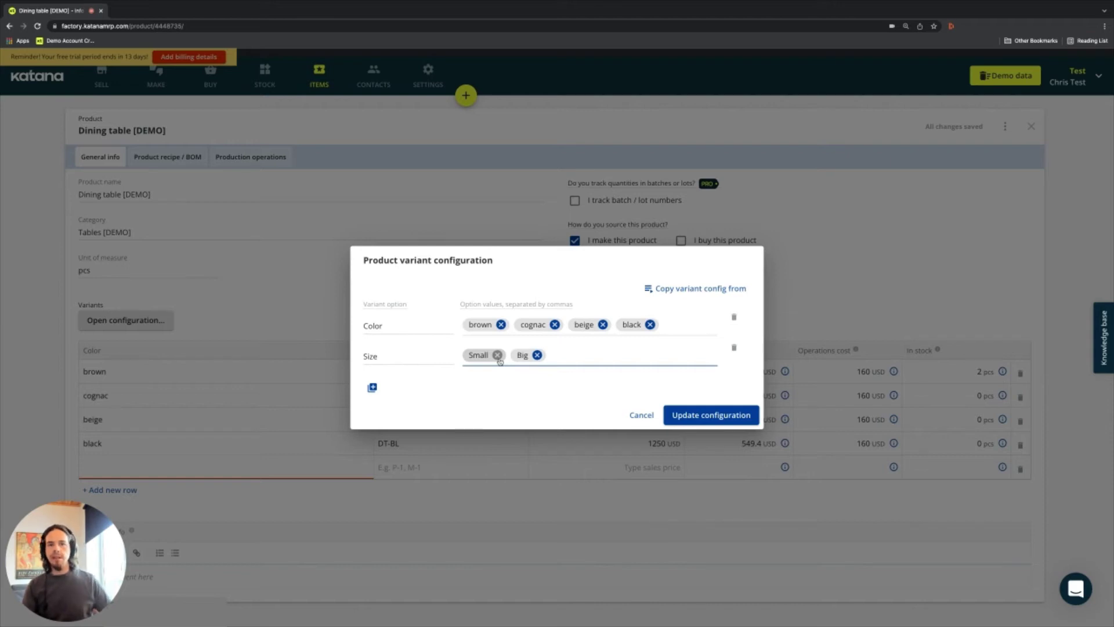
left_click(518, 402)
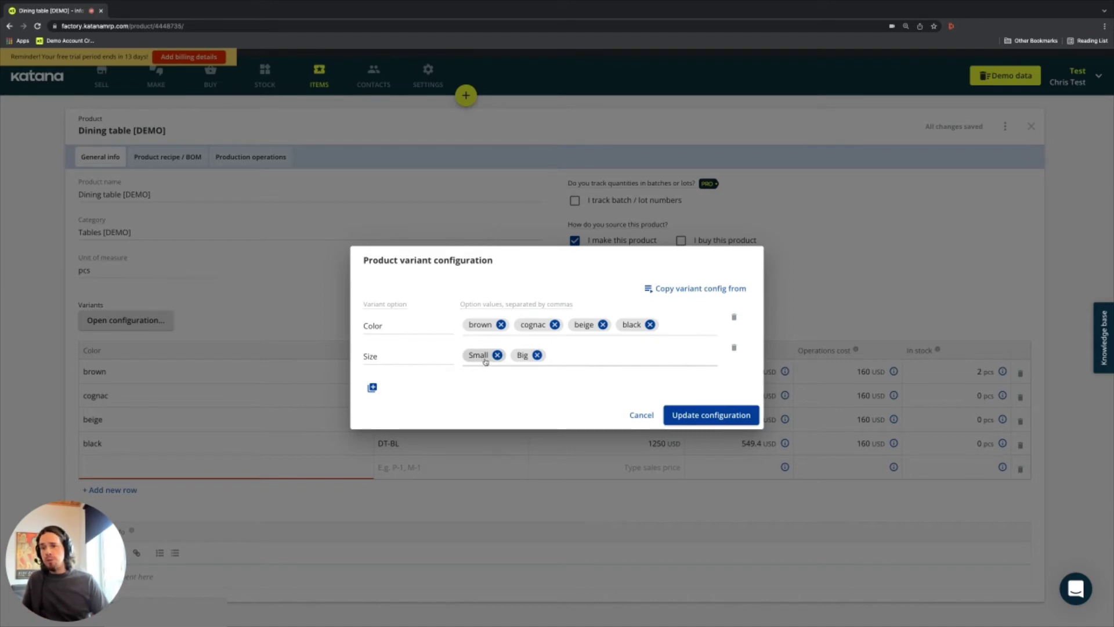
left_click(682, 416)
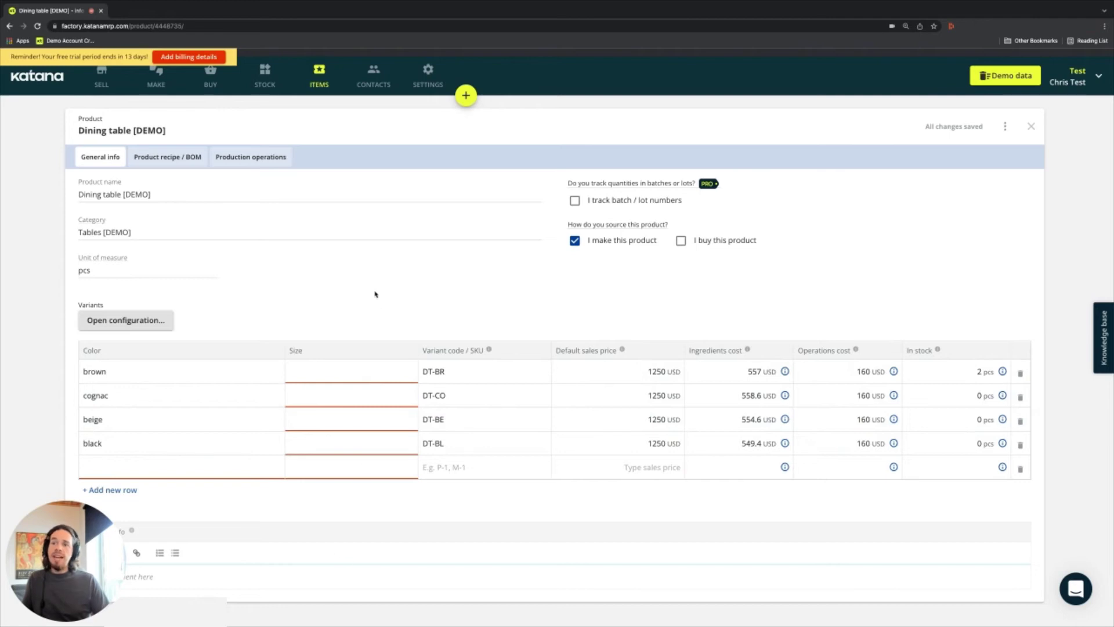
Set the size of the cognac, beige and black variants to Big
left_click(373, 368)
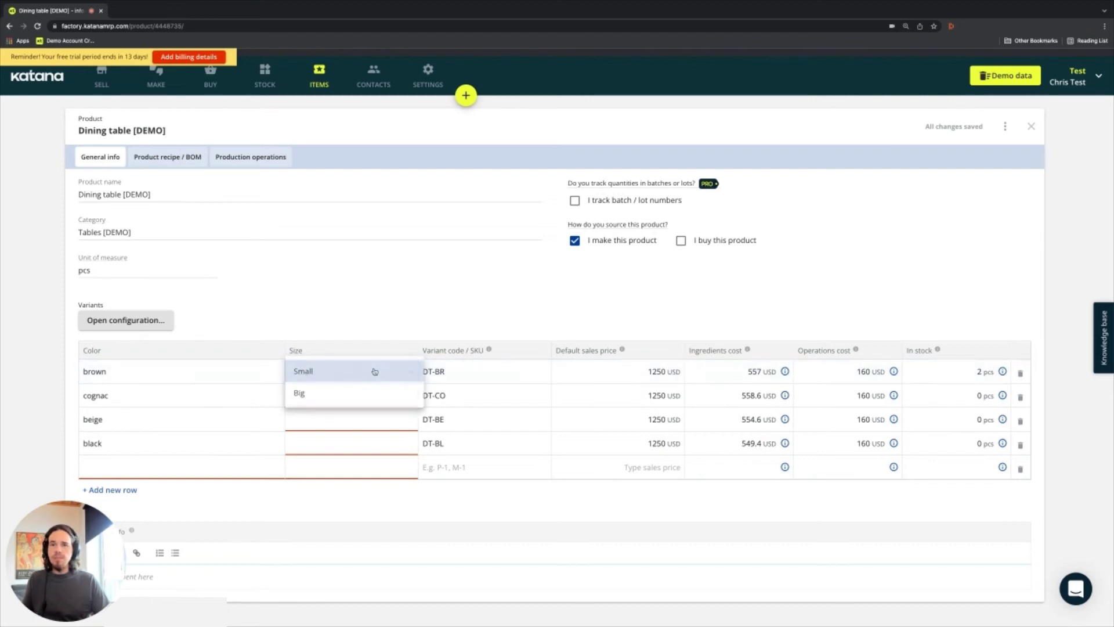
left_click(316, 390)
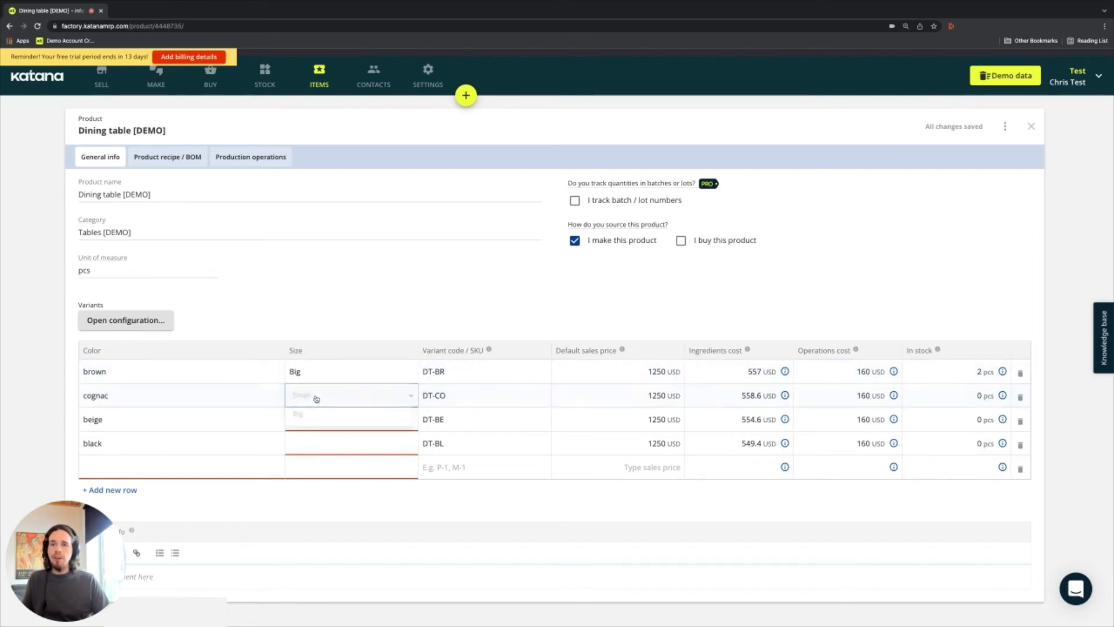
left_click(318, 384)
left_click(316, 418)
left_click(318, 424)
left_click(314, 450)
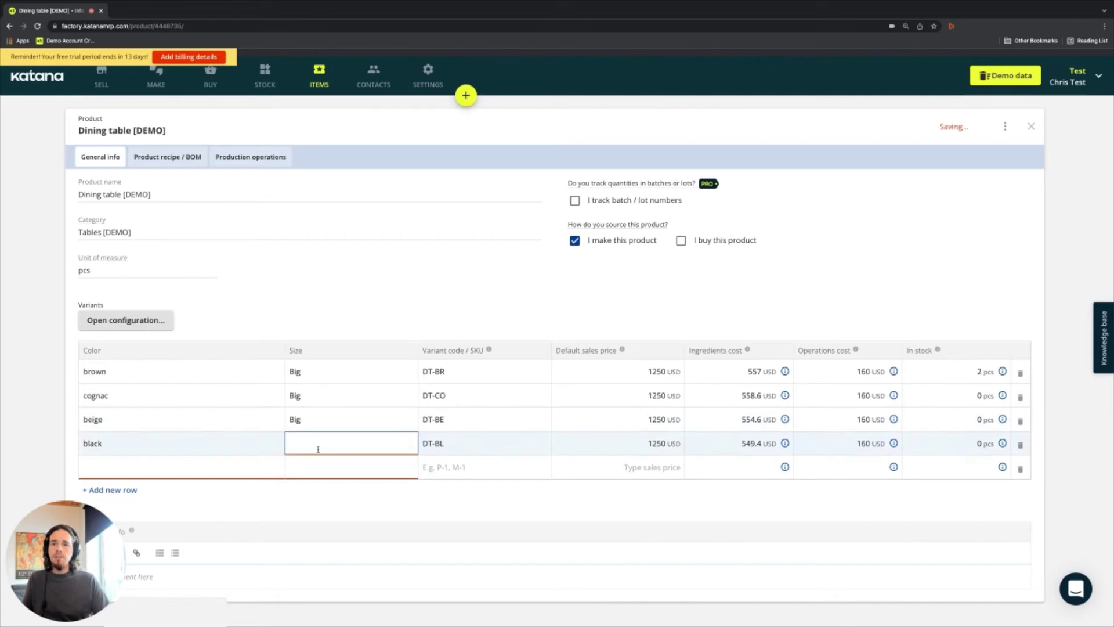
left_click(319, 448)
left_click(317, 463)
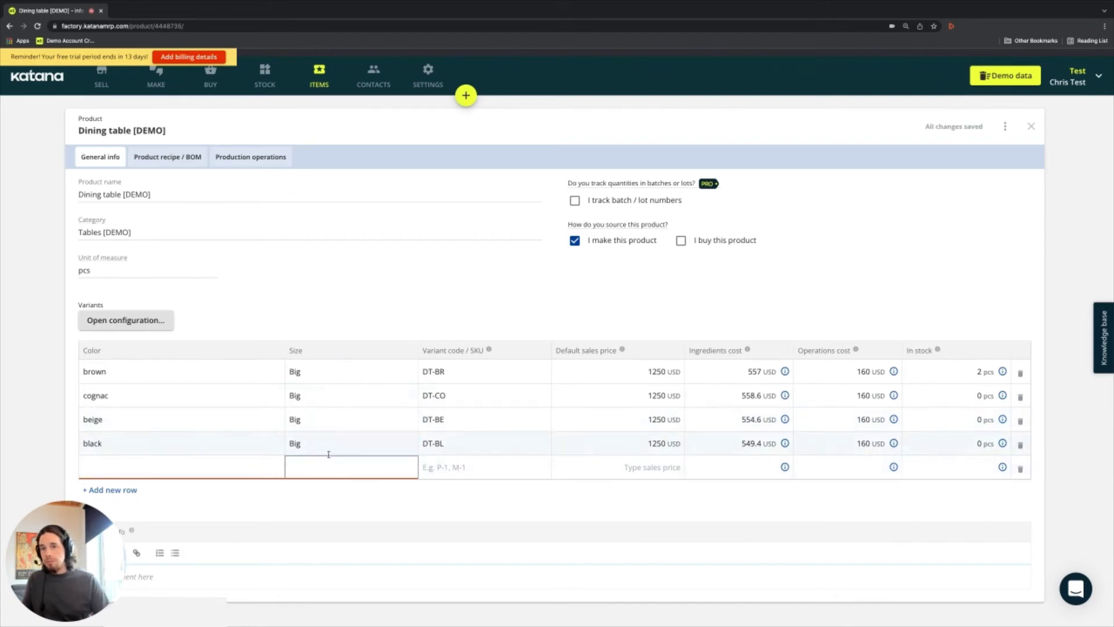
Fill the empty variant row with Color brown and Size Small
left_click(141, 470)
left_click(146, 474)
left_click(311, 471)
left_click(309, 468)
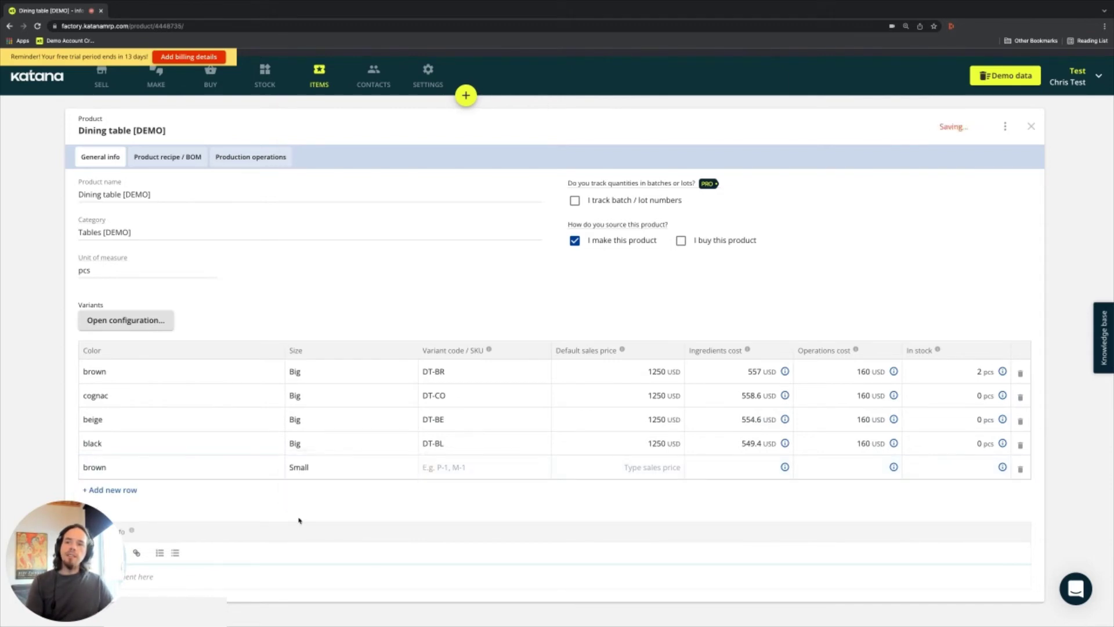
Enter SKU DTS-BR and default sales price 800 for the new brown Small variant
left_click(463, 467)
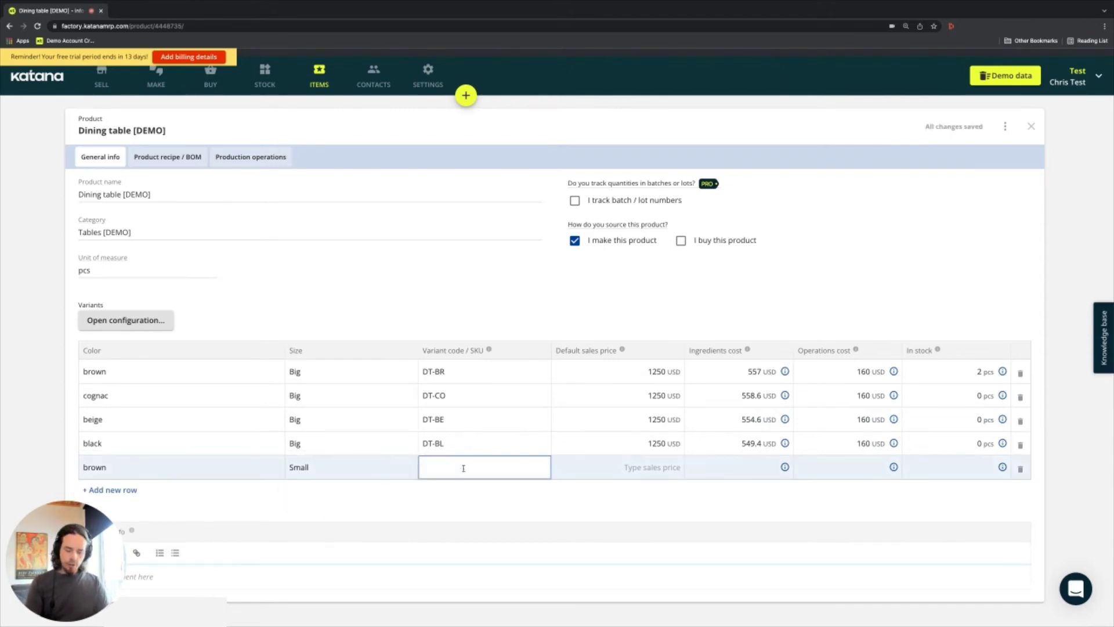
type("DTS")
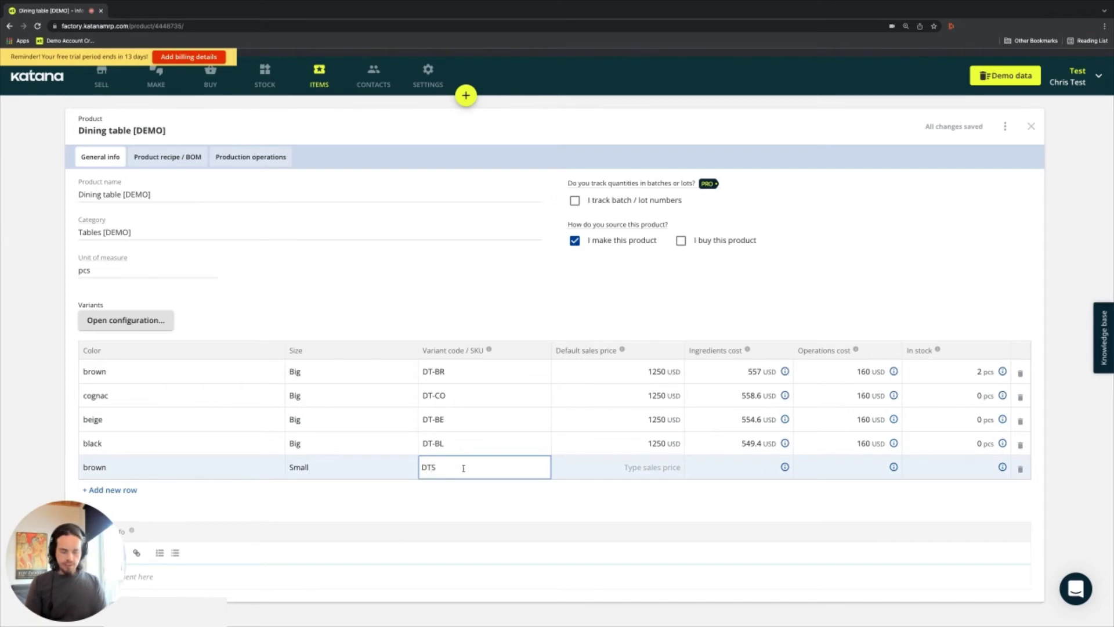
type("-BR")
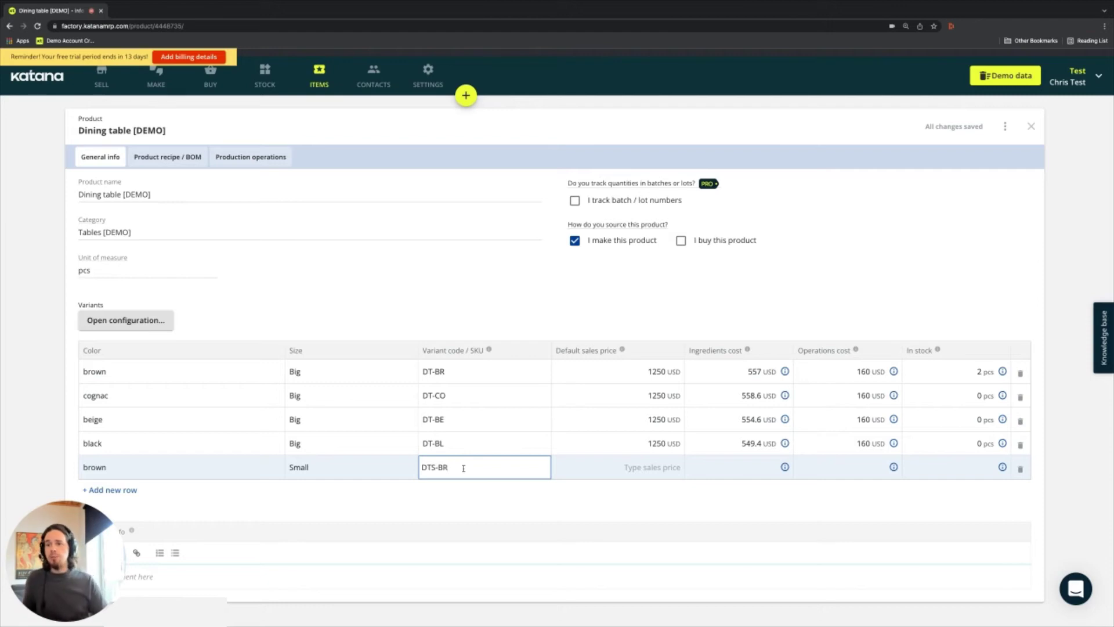
left_click(646, 468)
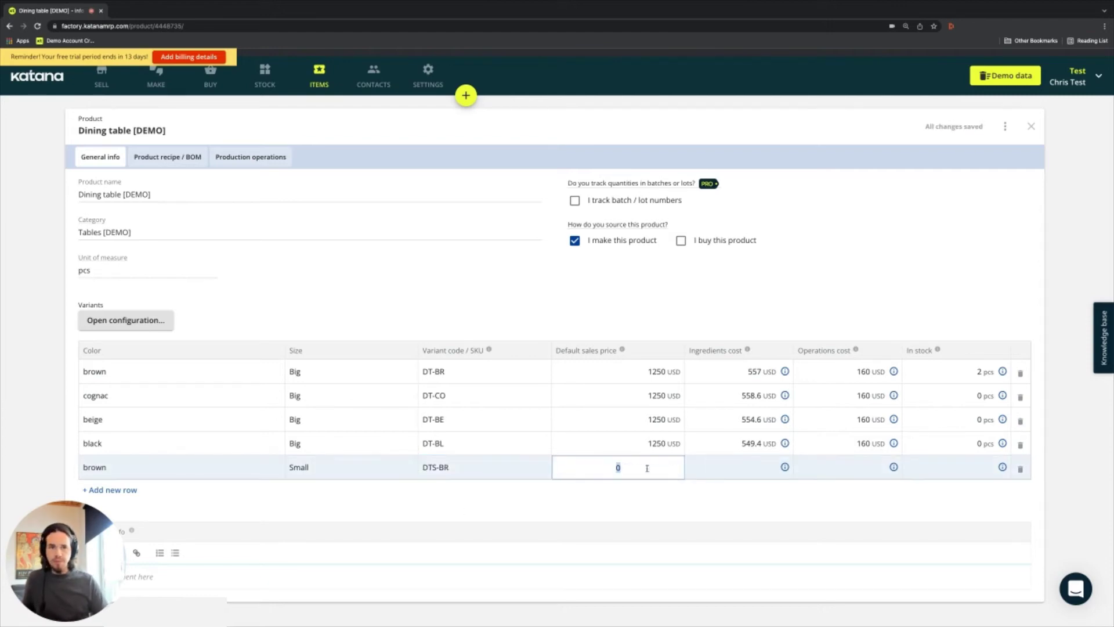
type("800")
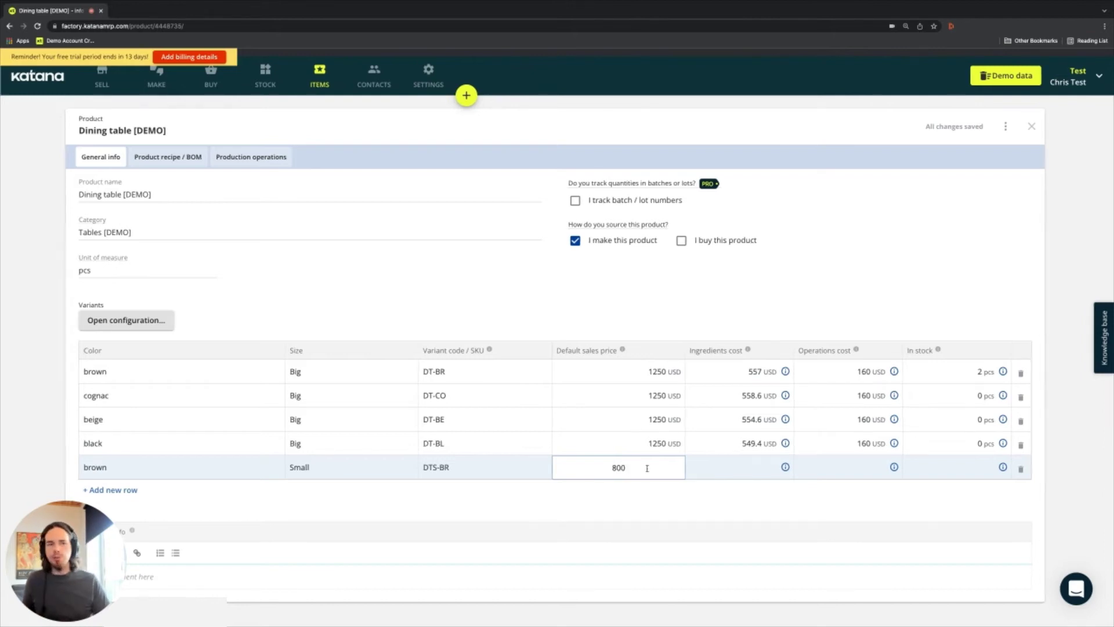
left_click(609, 500)
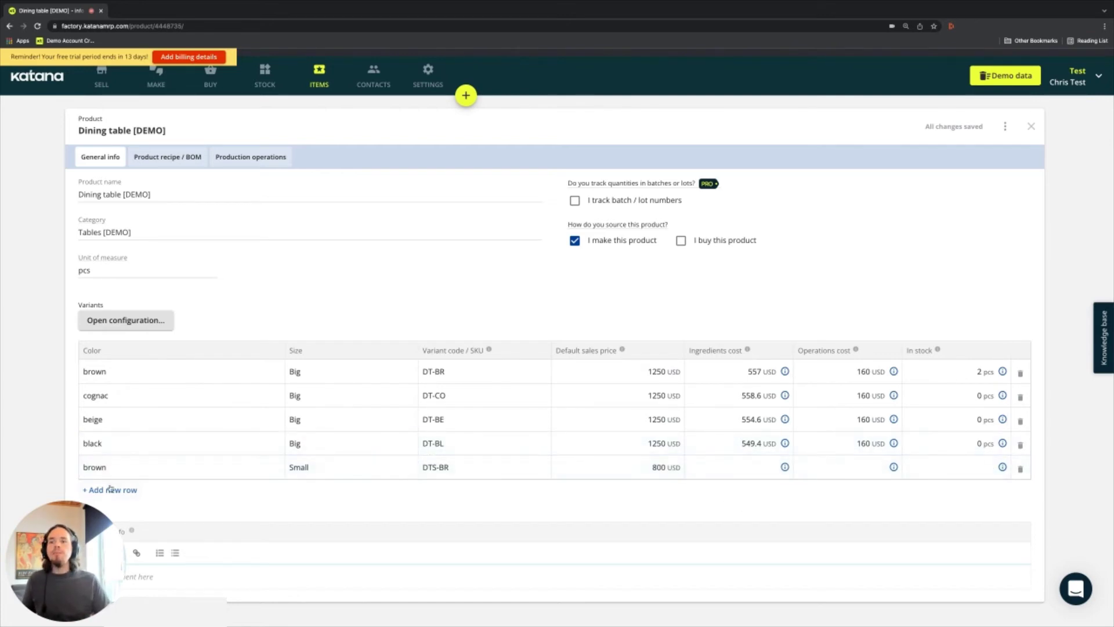
In the Product recipe / BOM, map the wood ingredient row to size Big
left_click(167, 157)
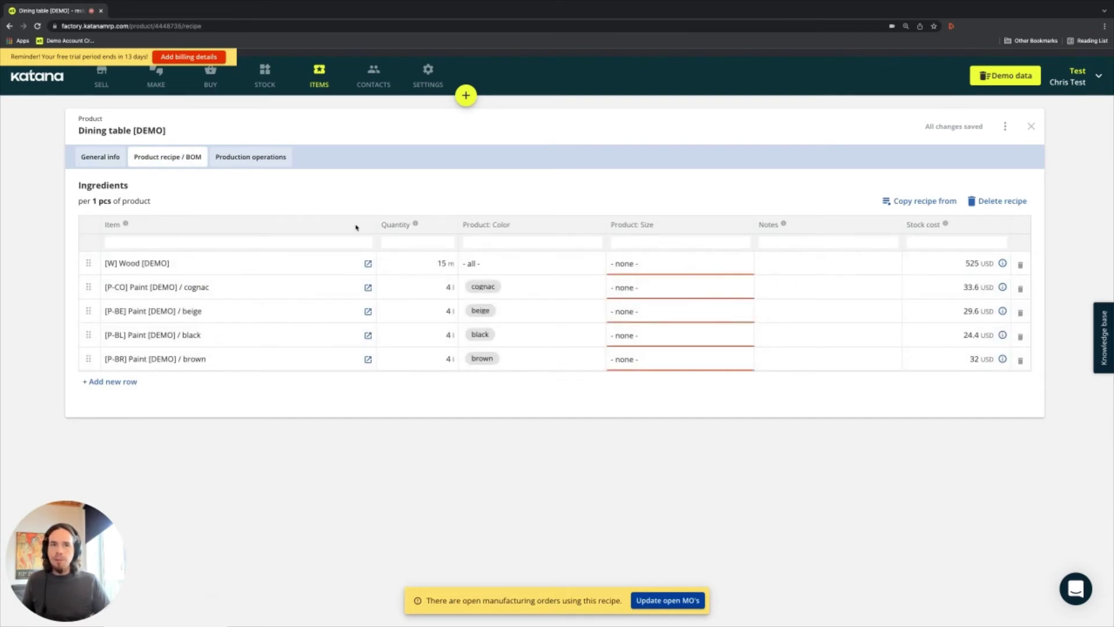
left_click(706, 265)
left_click(630, 331)
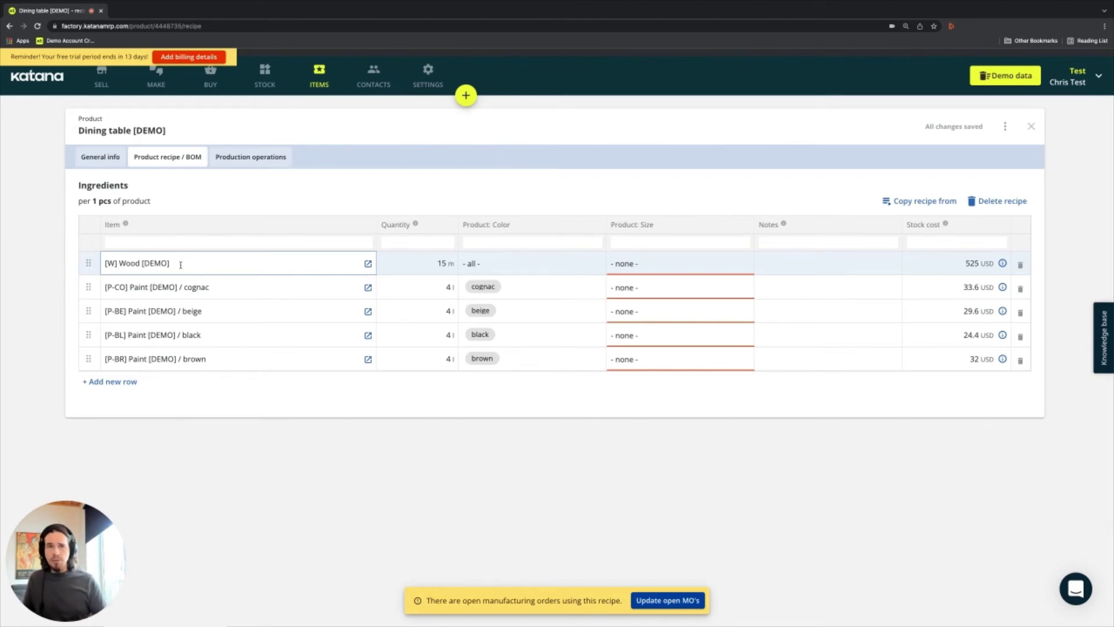
left_click(643, 262)
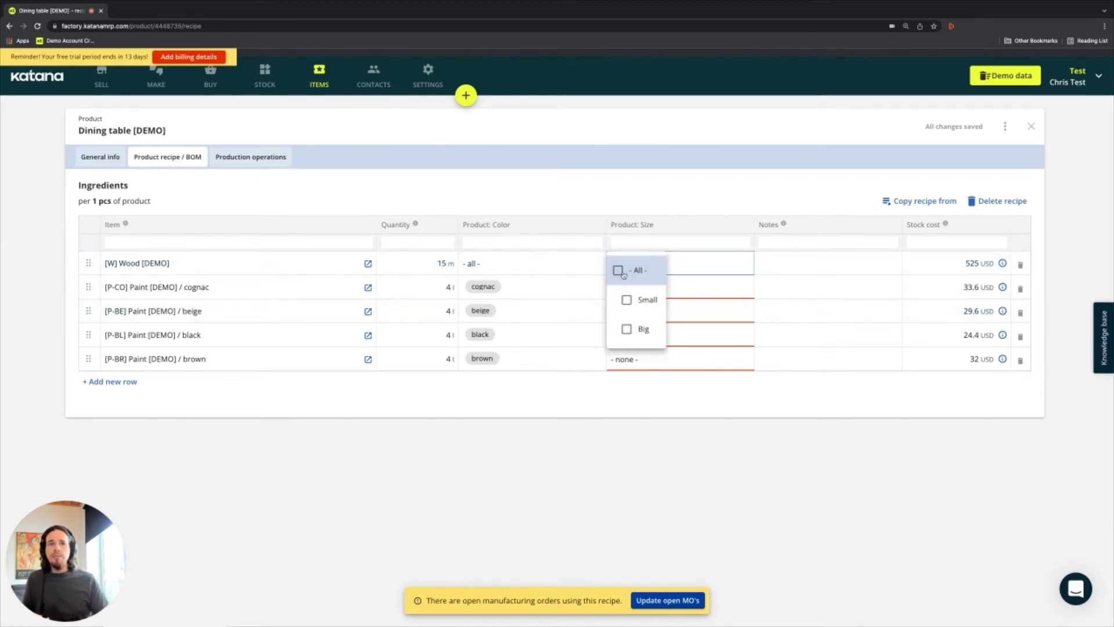
left_click(627, 330)
left_click(725, 480)
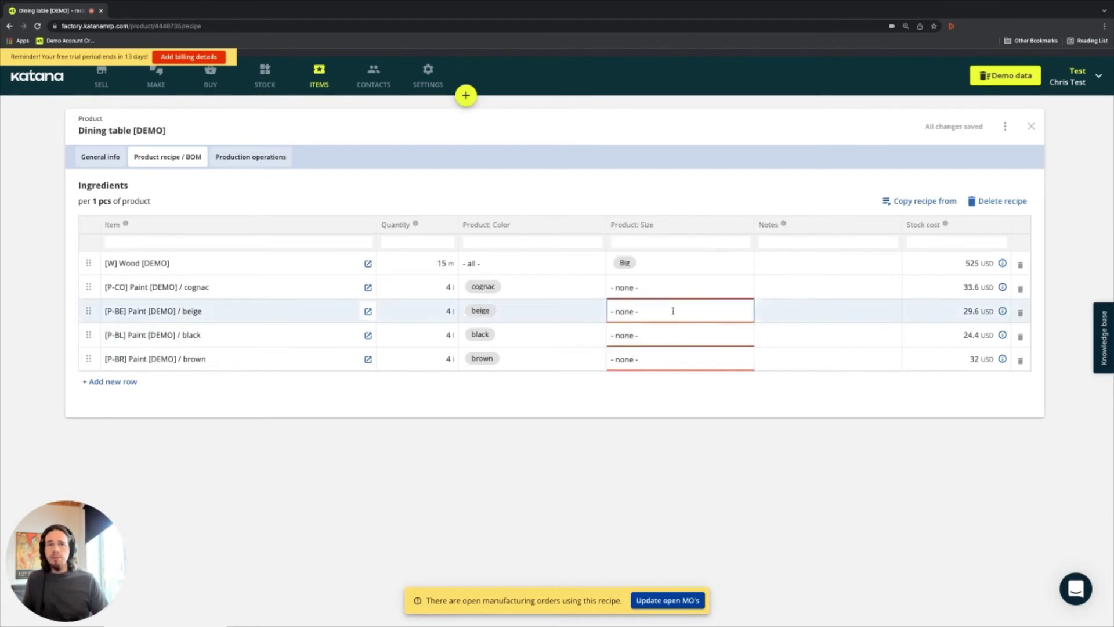
Map the cognac, beige, black and brown paint rows to size Big
left_click(667, 288)
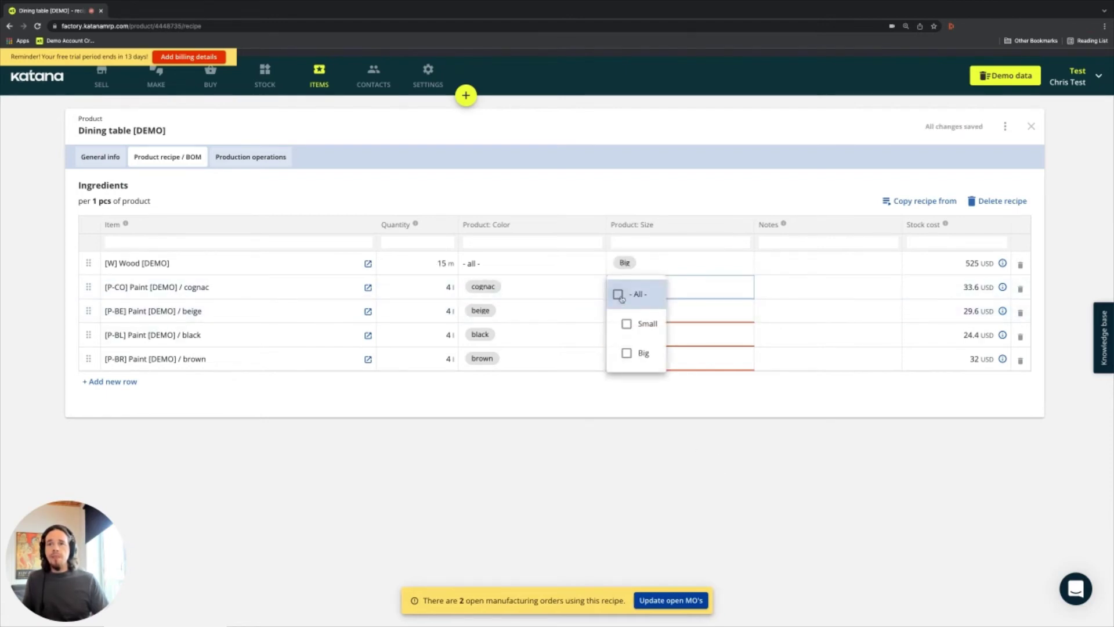
left_click(626, 353)
left_click(664, 314)
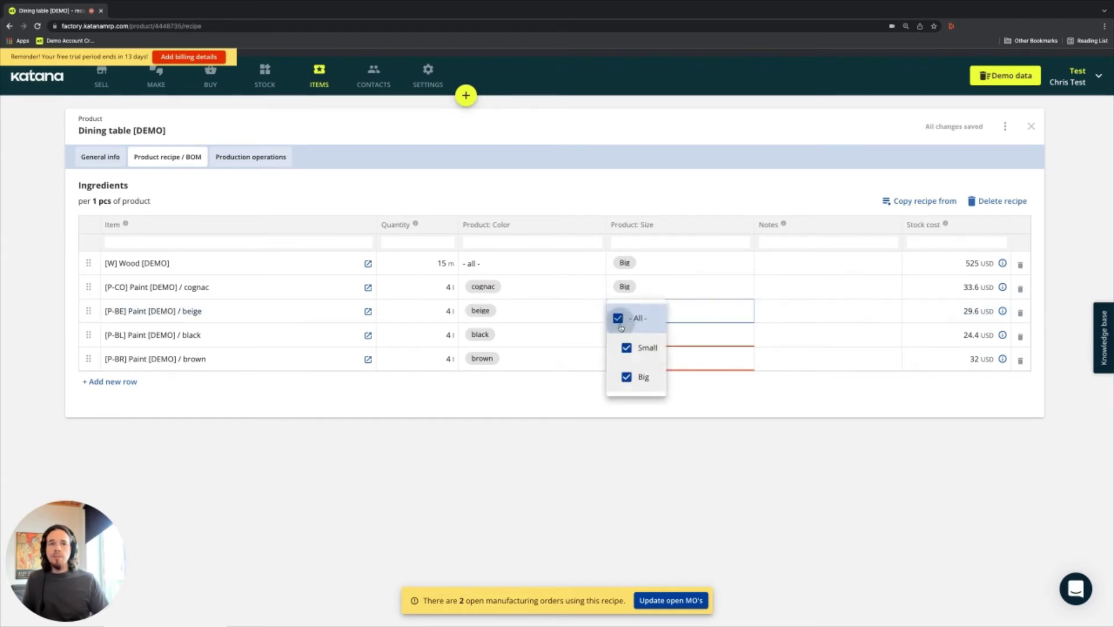
left_click(645, 382)
left_click(655, 331)
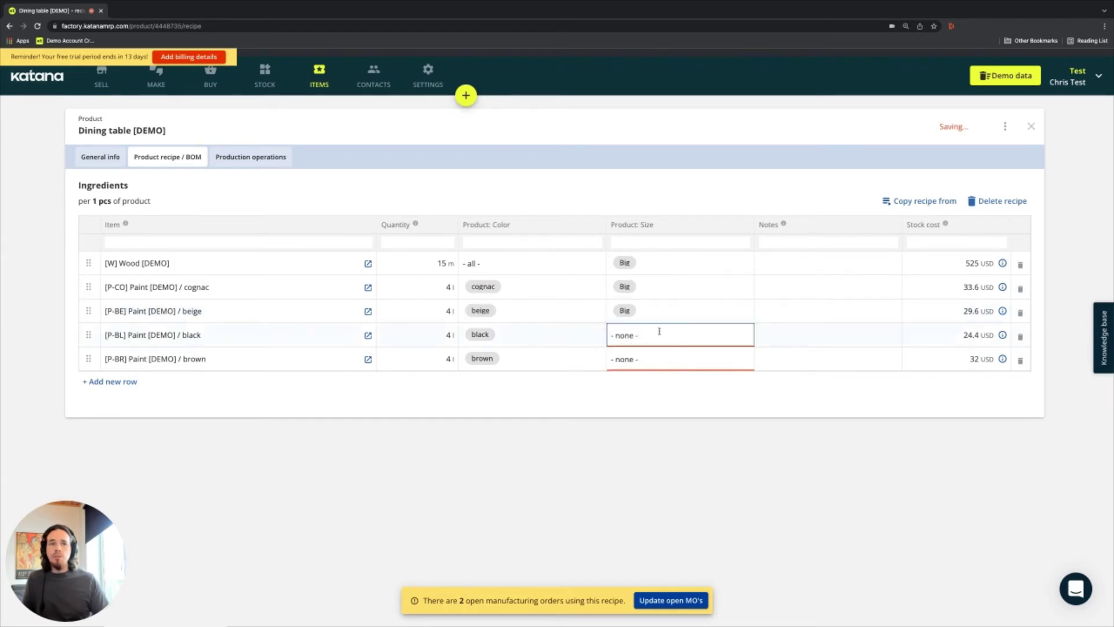
left_click(628, 400)
left_click(626, 359)
left_click(629, 424)
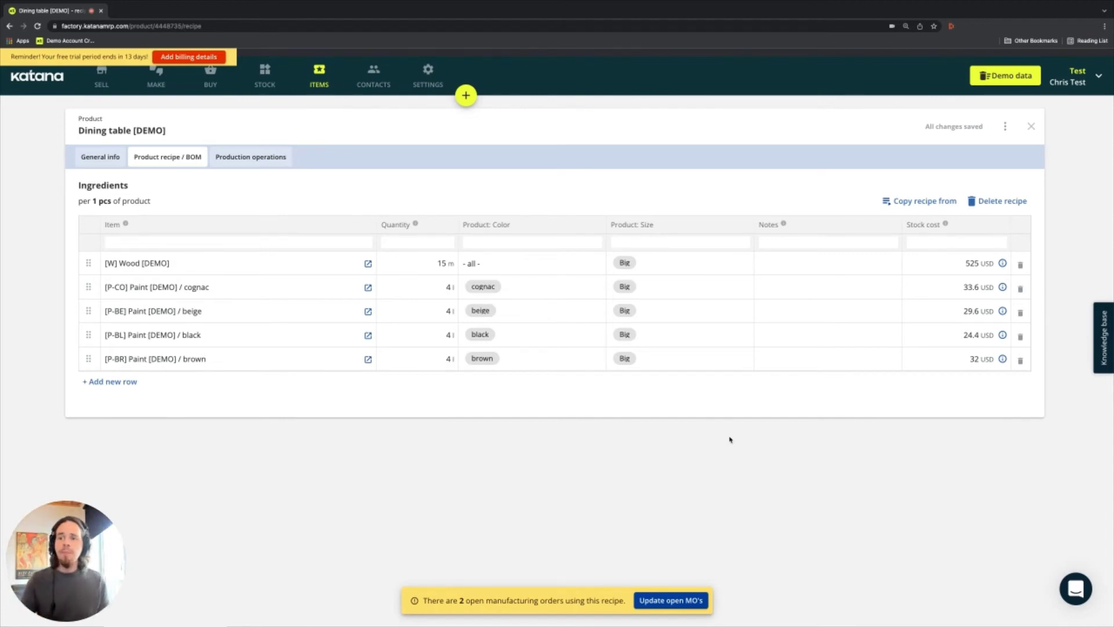
left_click(110, 360)
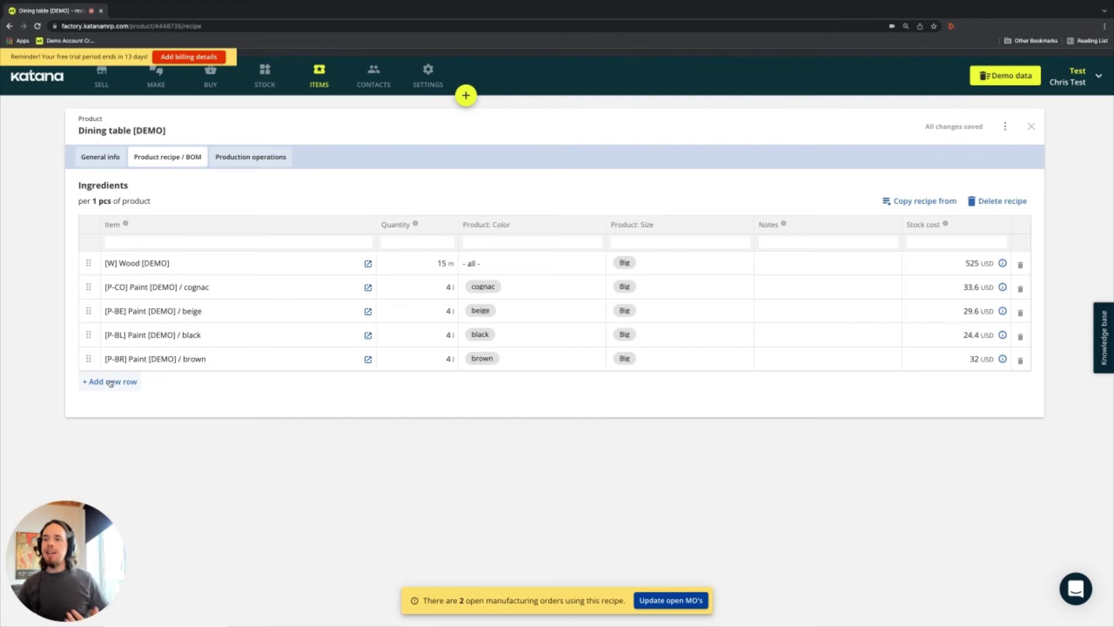
Add a recipe row using 10 m of [W] Wood [DEMO]
left_click(110, 382)
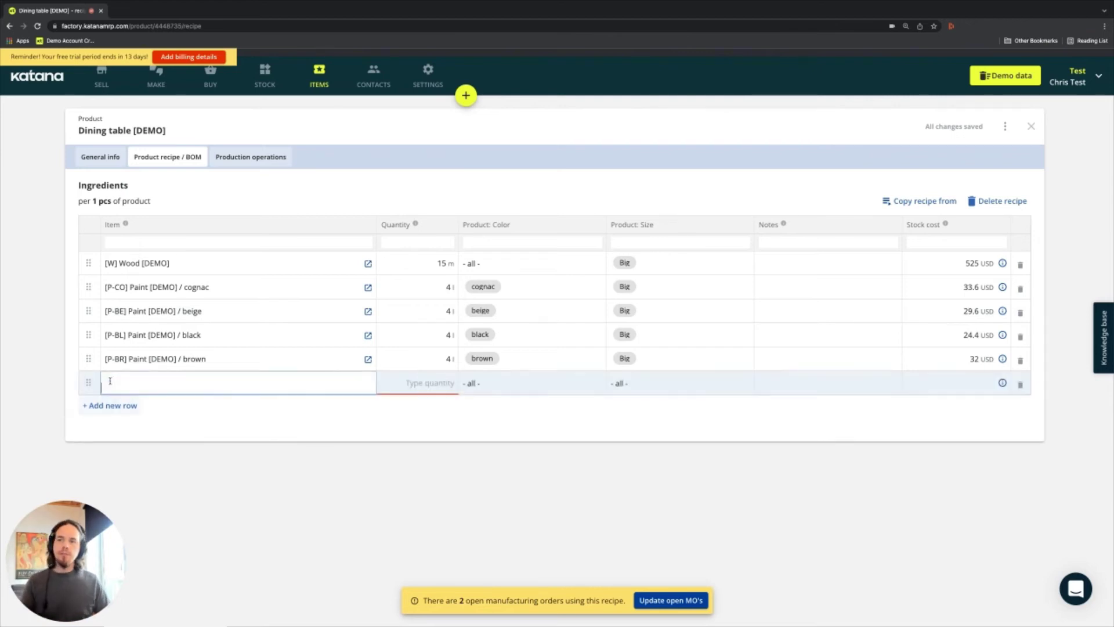
type("Wood")
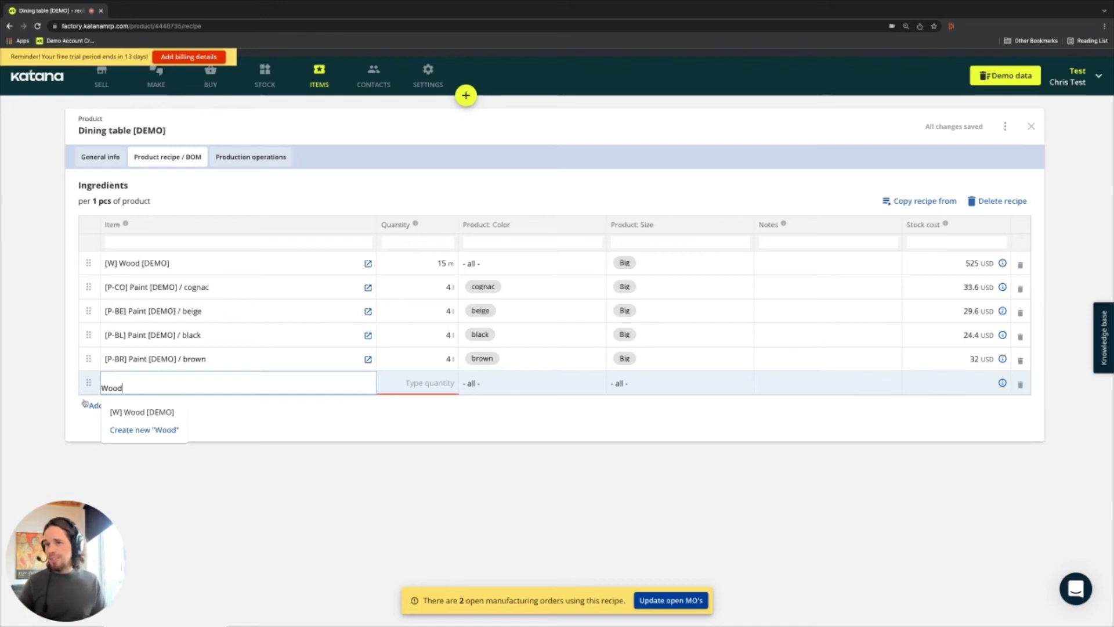
left_click(177, 413)
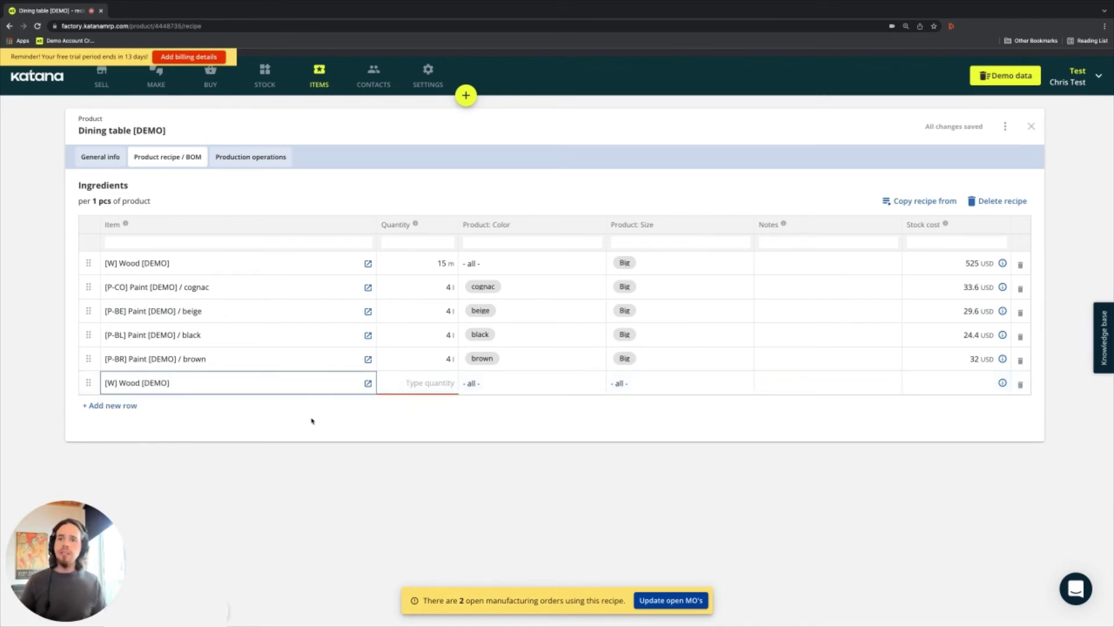
left_click(418, 383)
type("10")
left_click(430, 448)
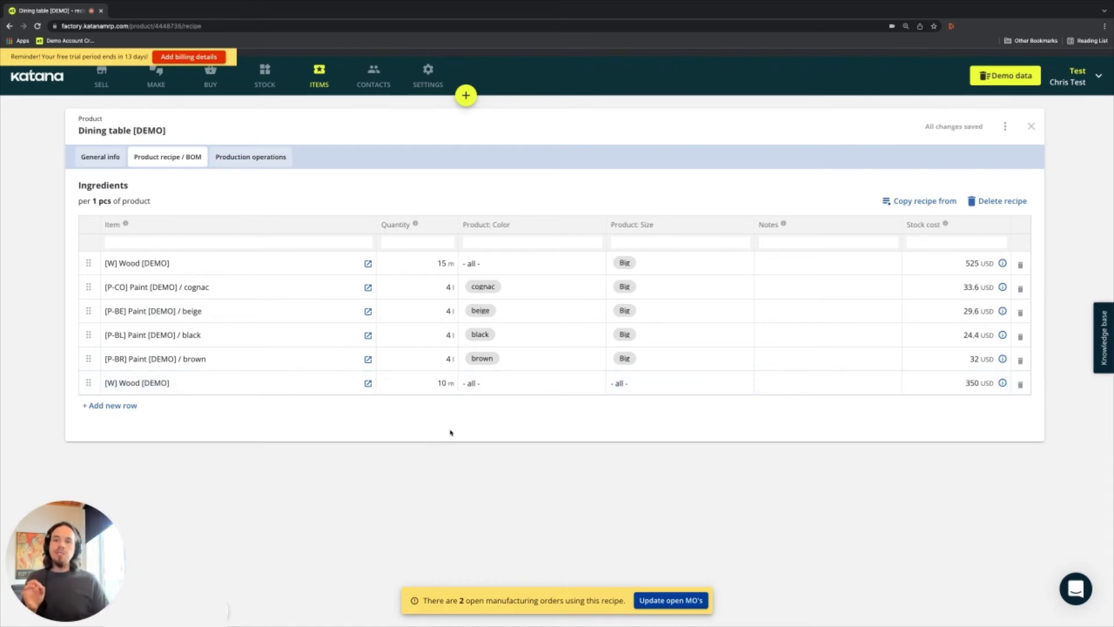
Keep all colours on the 10 m Wood row and restrict its size to Small only
left_click(497, 384)
left_click(497, 385)
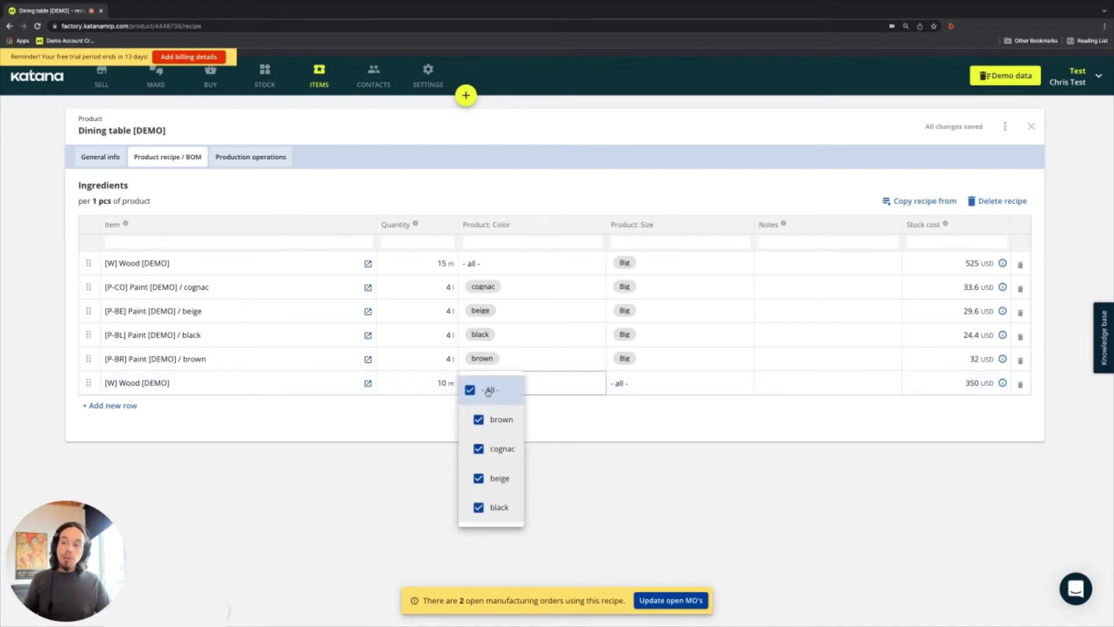
left_click(348, 439)
left_click(629, 378)
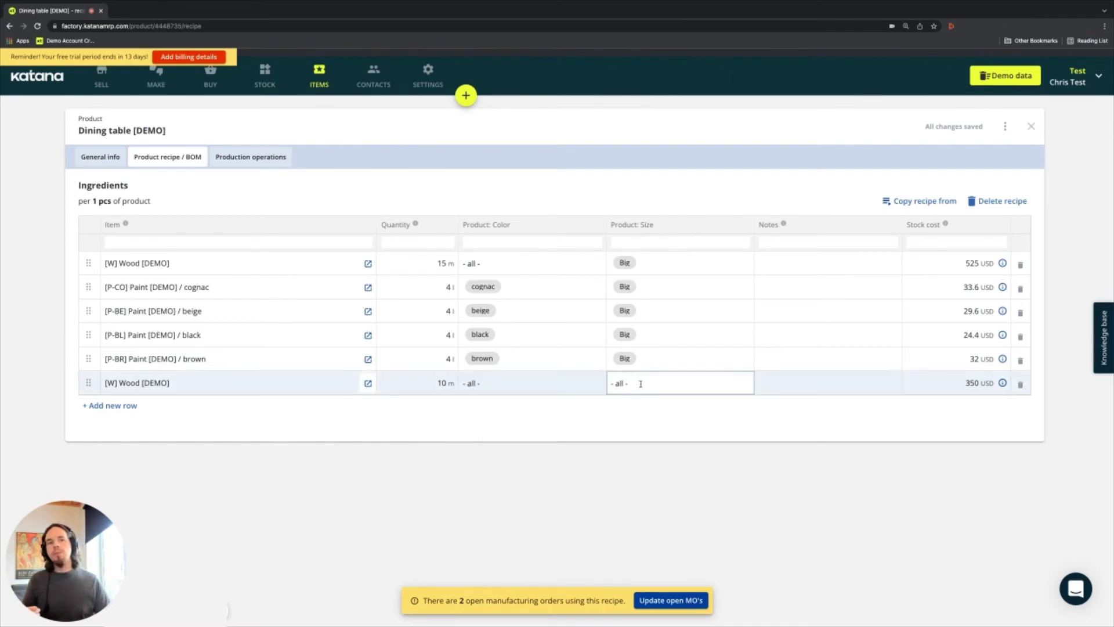
left_click(640, 388)
left_click(618, 389)
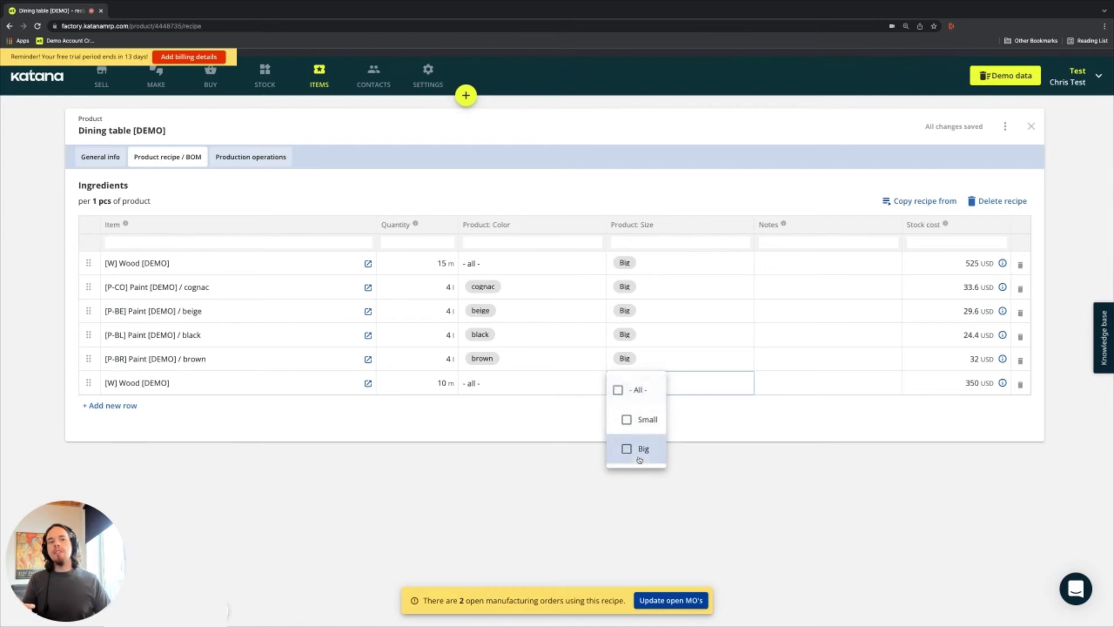
left_click(625, 450)
left_click(626, 419)
left_click(634, 457)
left_click(634, 382)
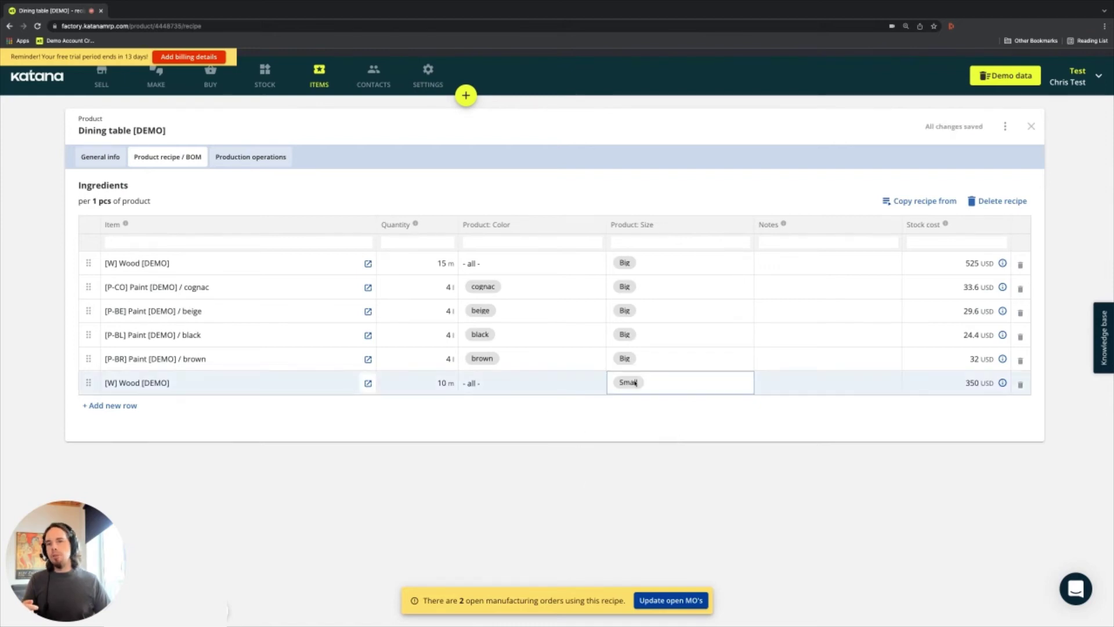
left_click(580, 387)
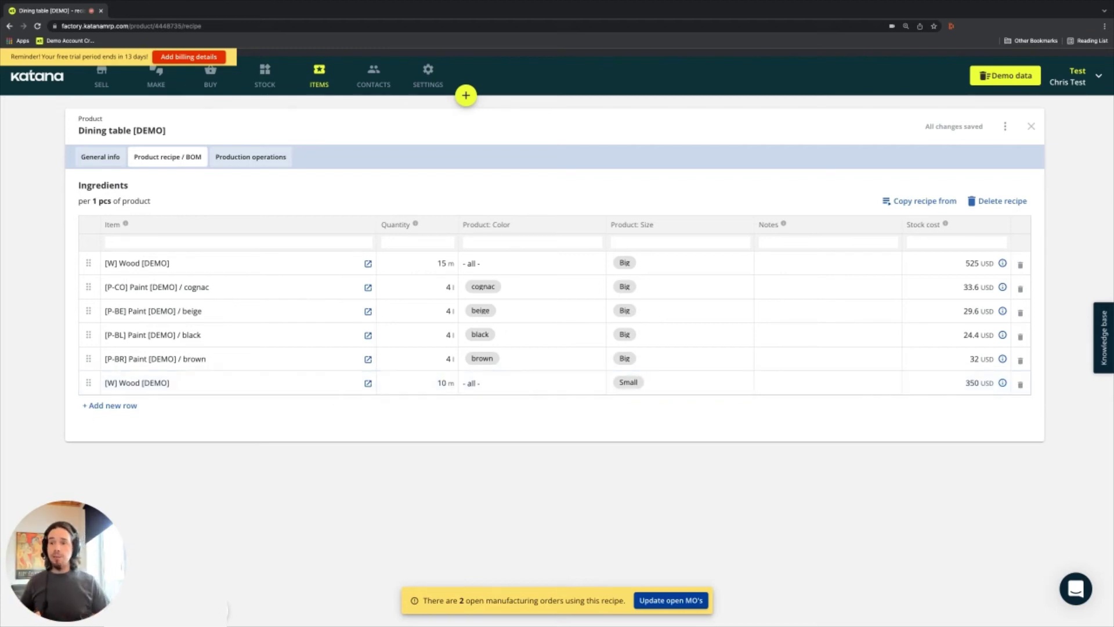
Drag the 10 m Small Wood row up to second position, under the 15 m Wood row
left_click_drag(89, 382, 87, 287)
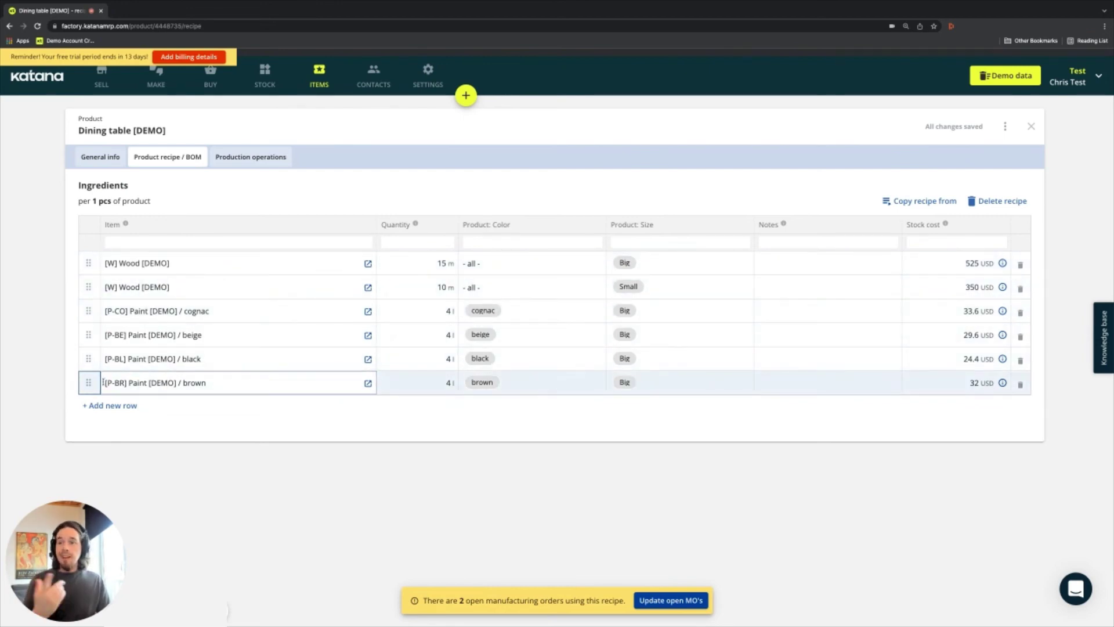
Add a recipe row with 2 l of [P-BR] Paint brown
left_click(98, 406)
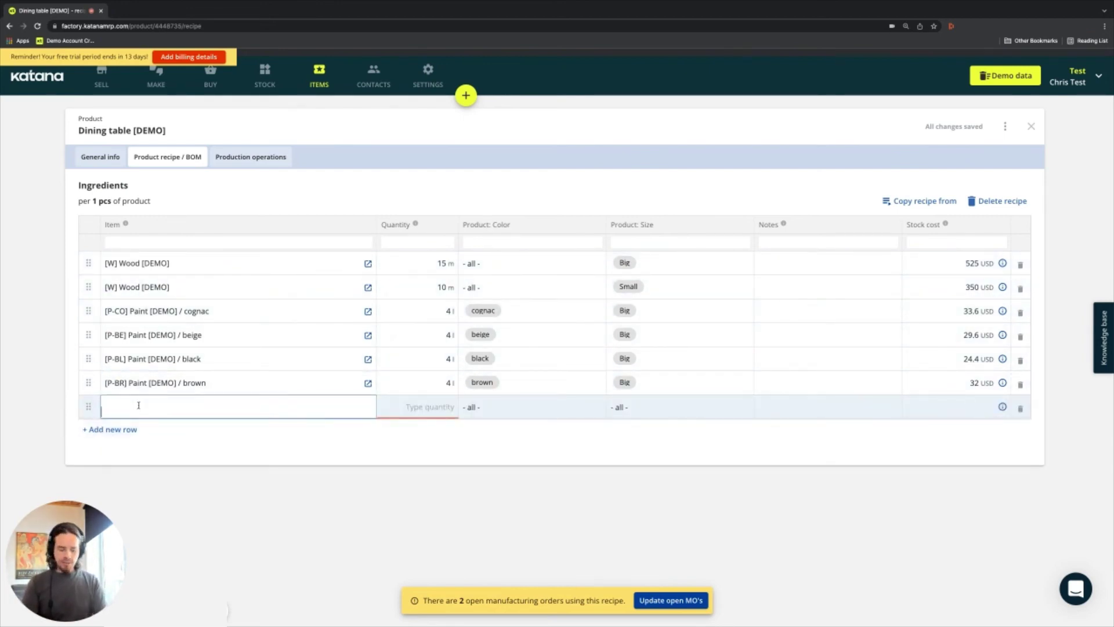
type("pait")
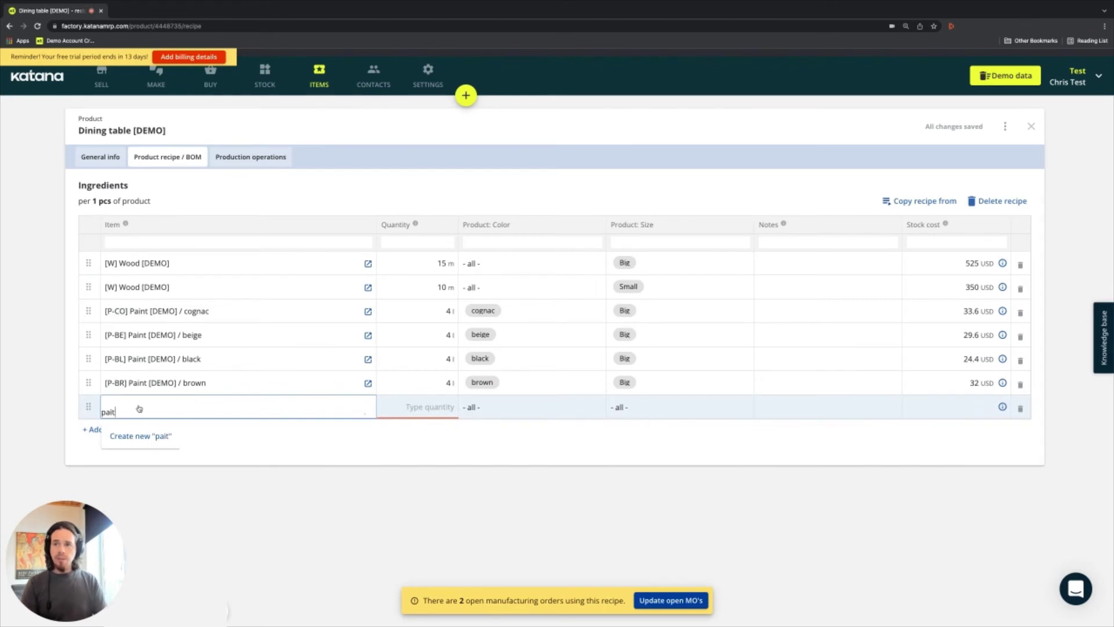
key("BackSpace")
type("nt")
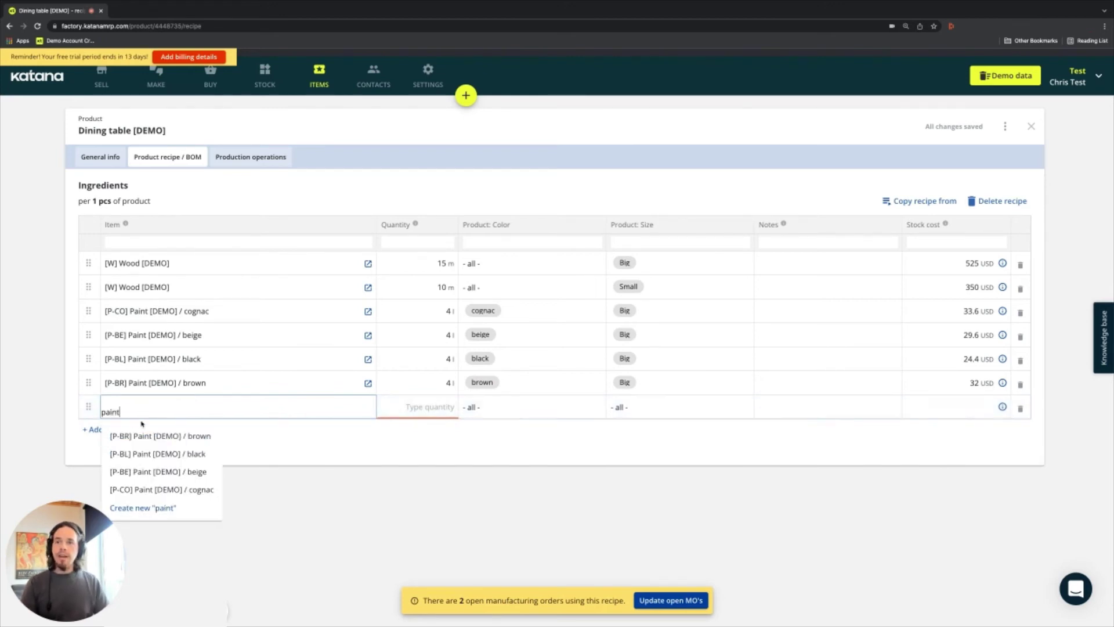
left_click(158, 435)
left_click(420, 406)
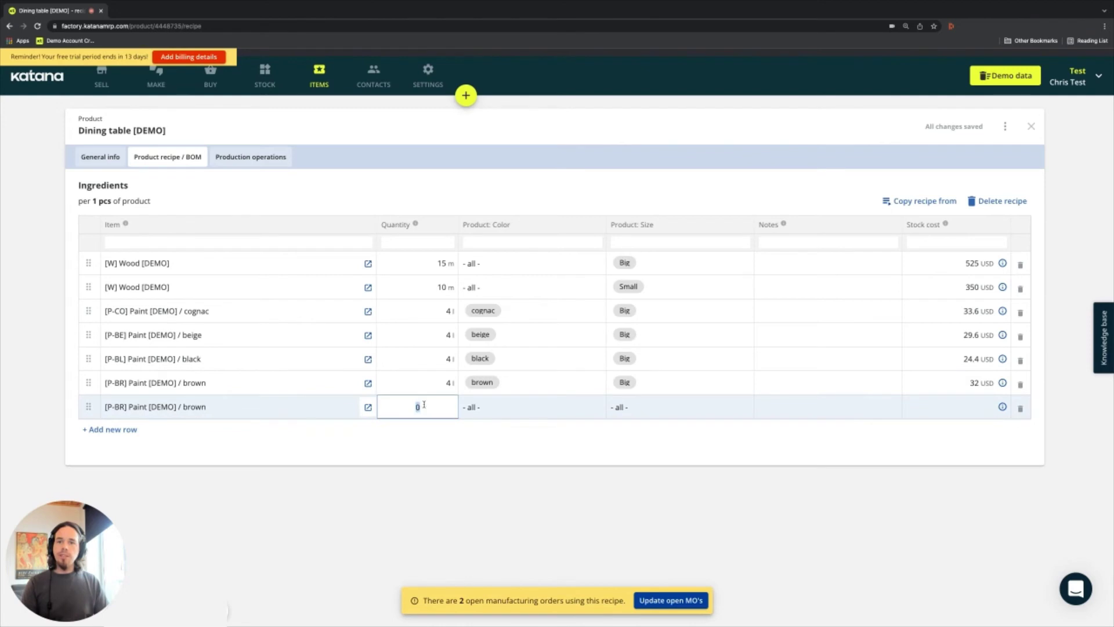
type("2")
key("Tab")
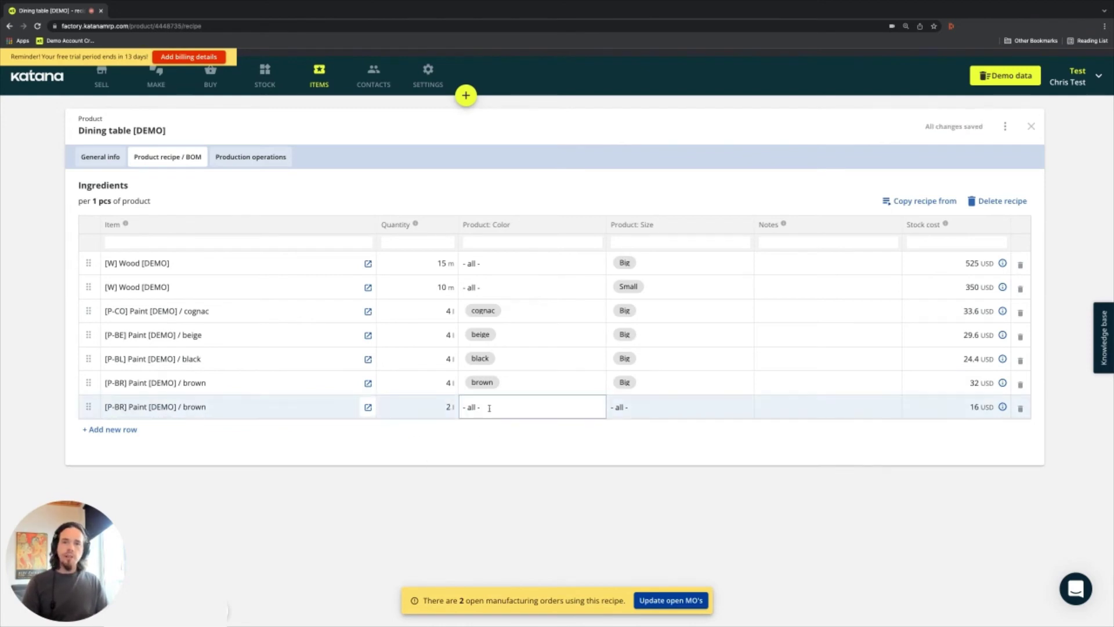
Restrict the 2 l brown paint row to Color brown and Size Small
left_click(489, 408)
left_click(470, 414)
left_click(478, 444)
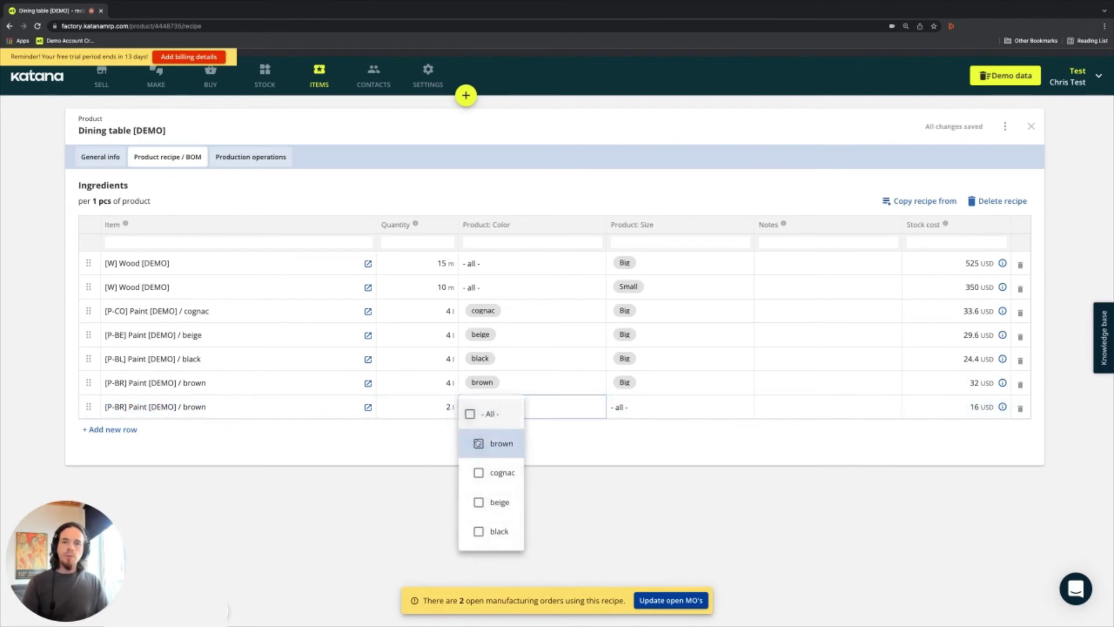
key("Tab")
left_click(620, 408)
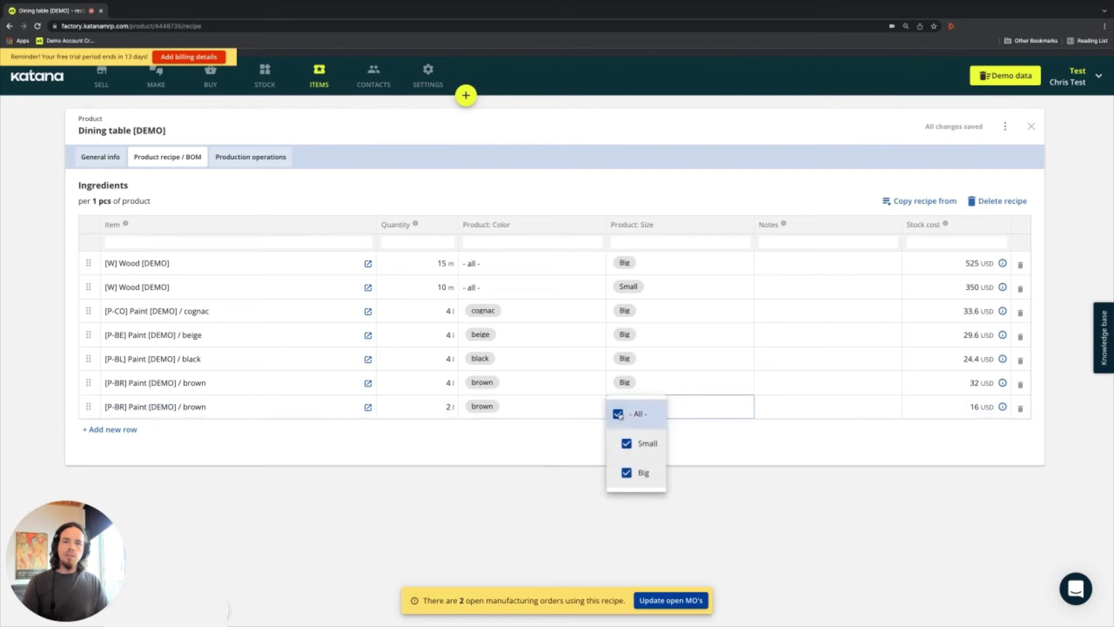
left_click(618, 413)
left_click(626, 443)
left_click(540, 447)
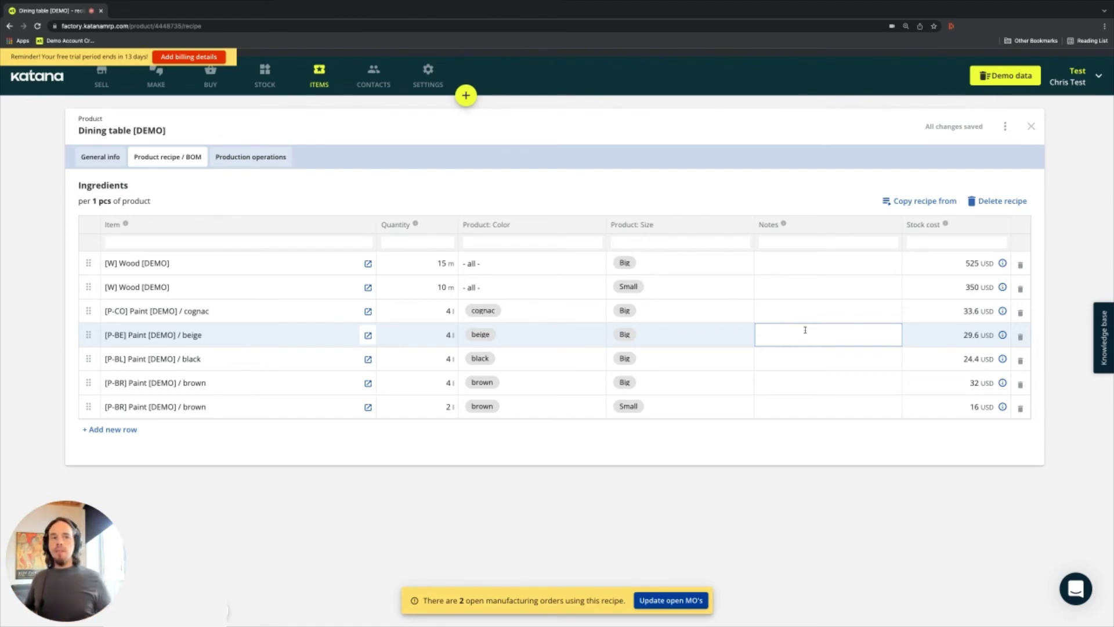
Write the note 'Text' in the Notes cell of the 2 l brown Small paint row
left_click(782, 409)
type("Tex")
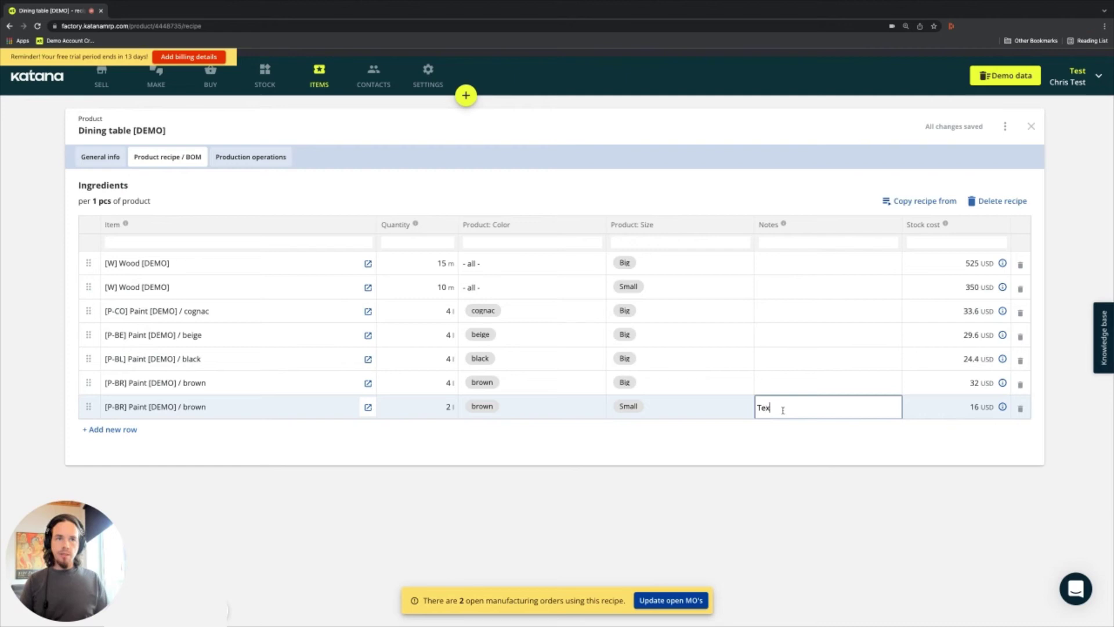
type("t")
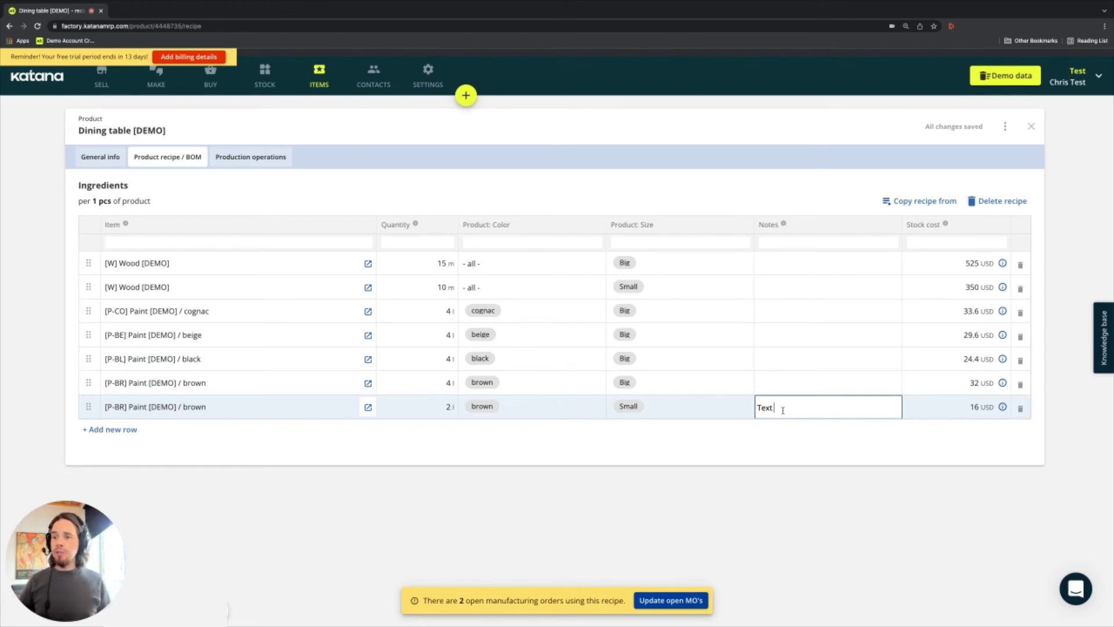
left_click(586, 437)
left_click(776, 409)
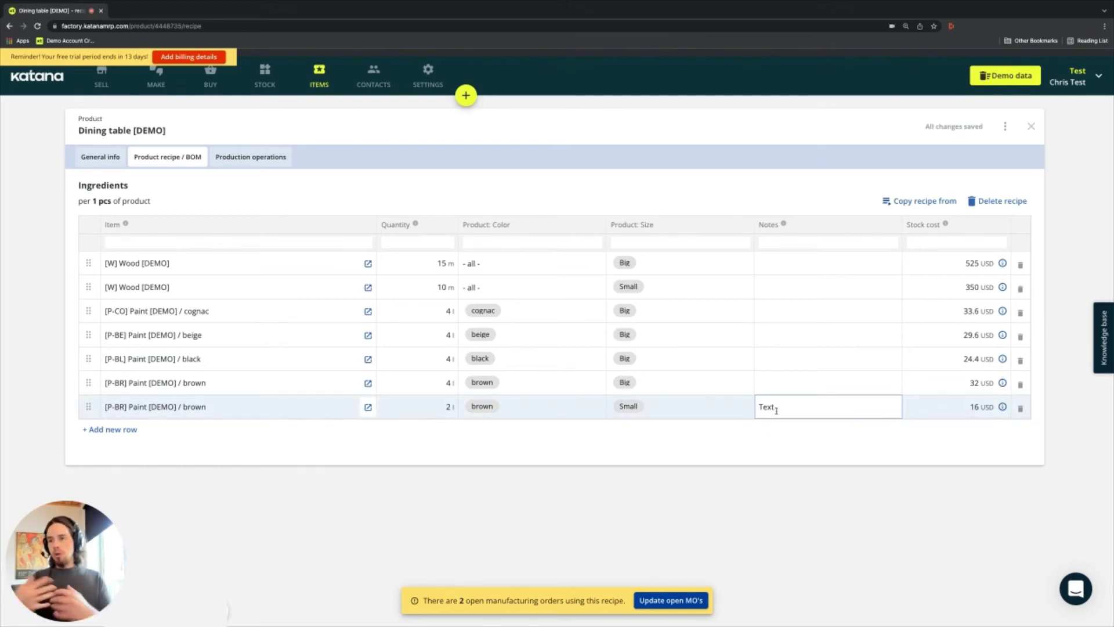
left_click(472, 442)
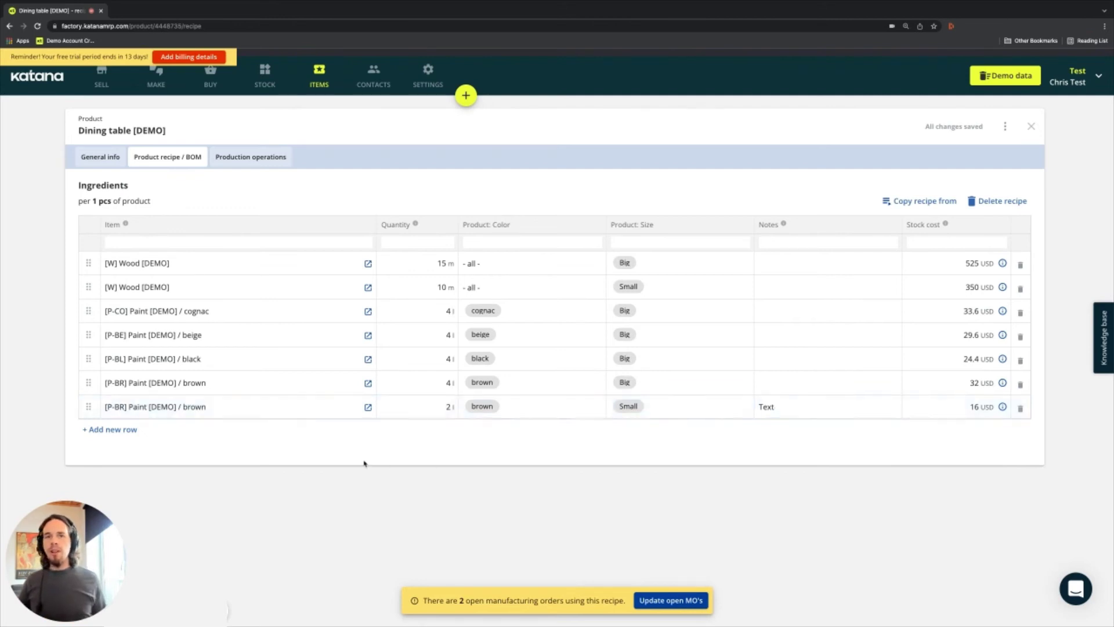
left_click(646, 415)
left_click(508, 437)
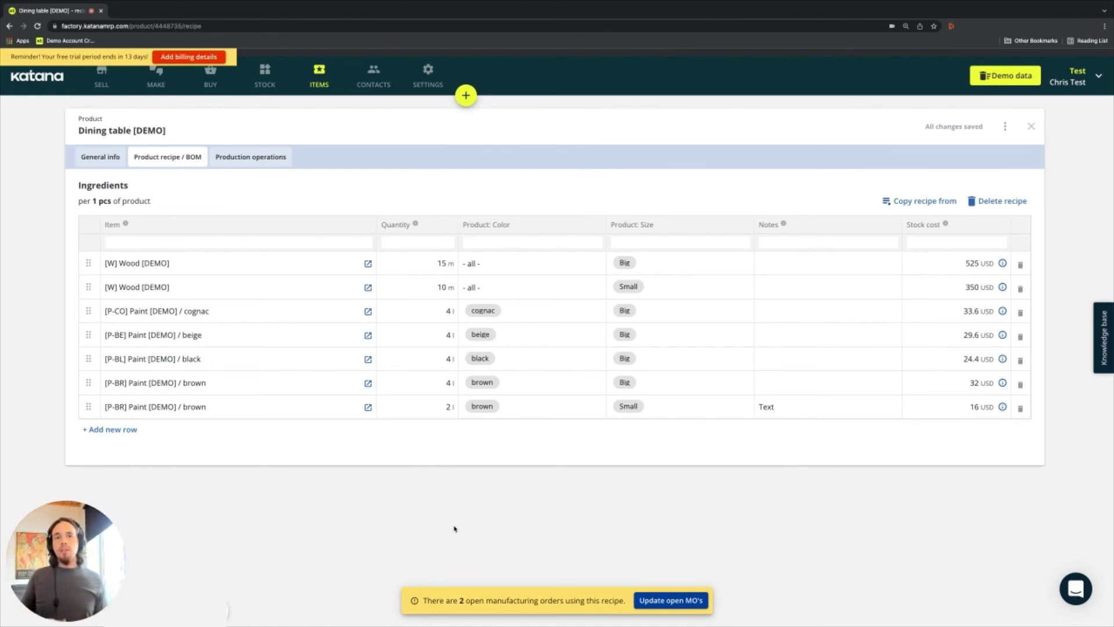
left_click(496, 241)
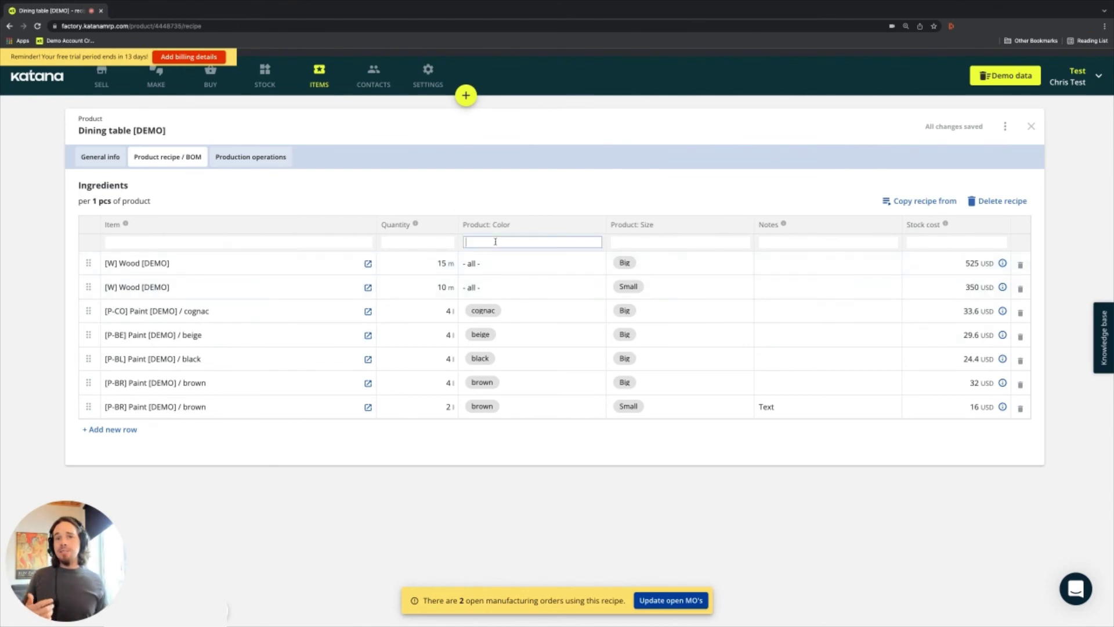
left_click(662, 242)
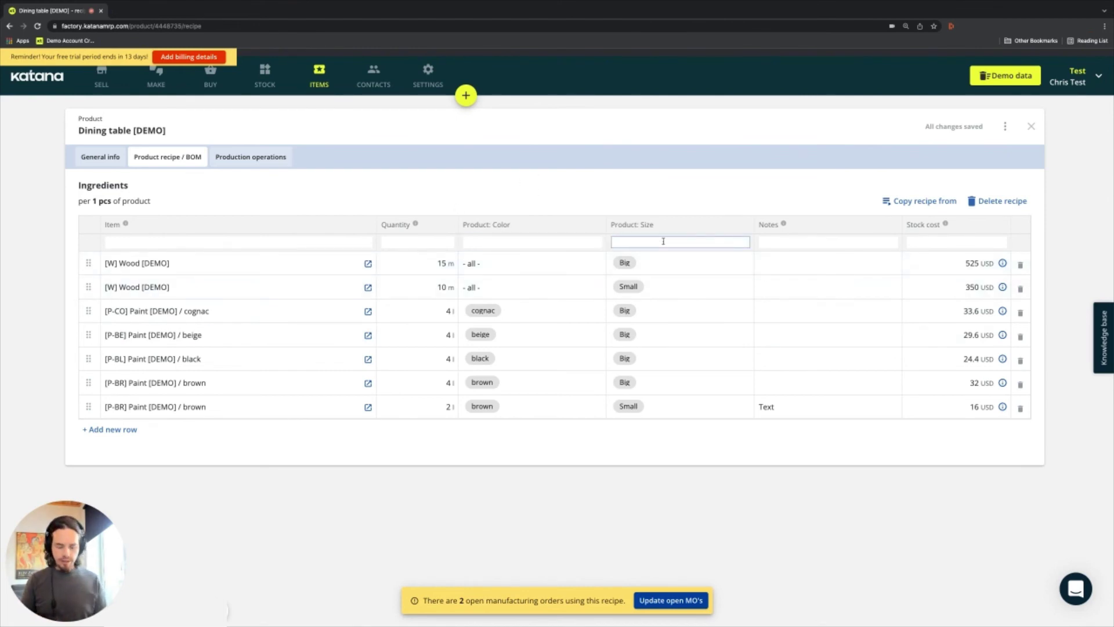
type("big")
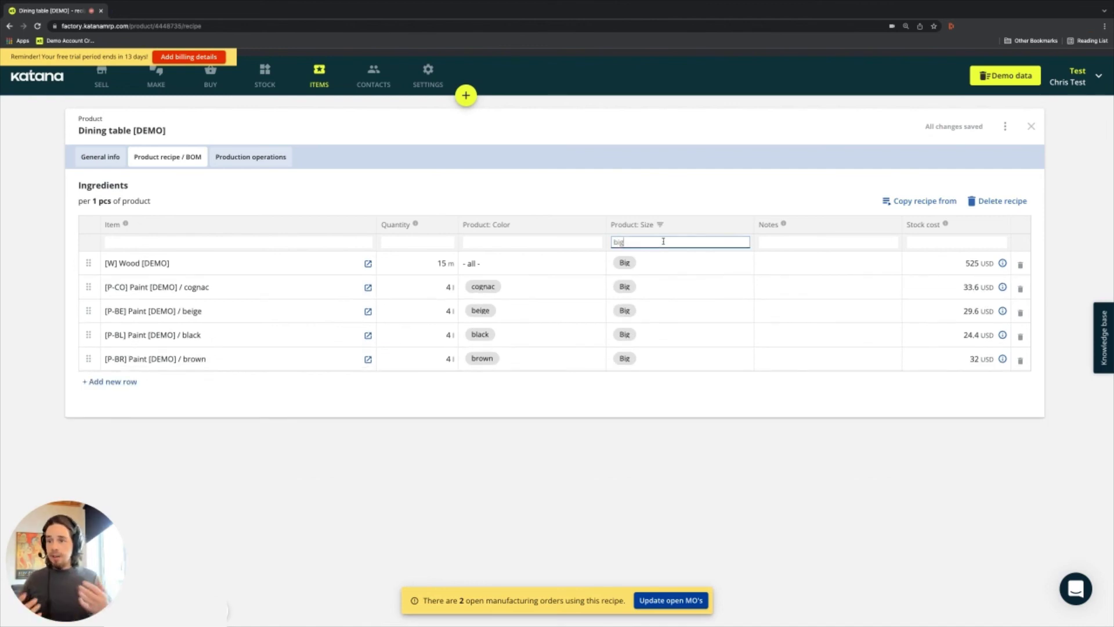
key("BackSpace")
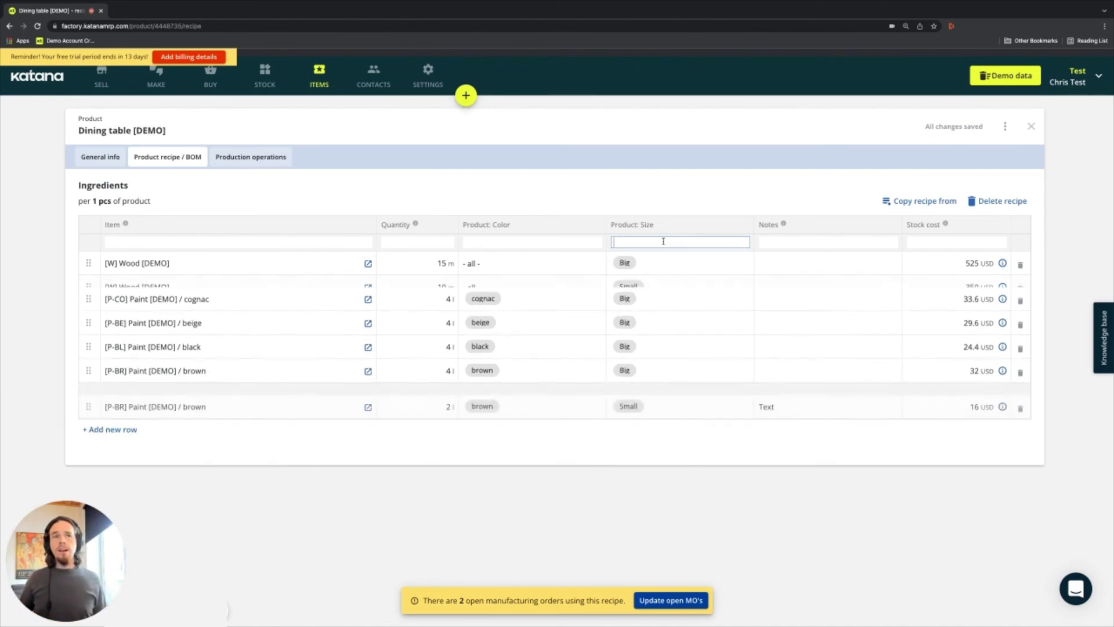
left_click(807, 239)
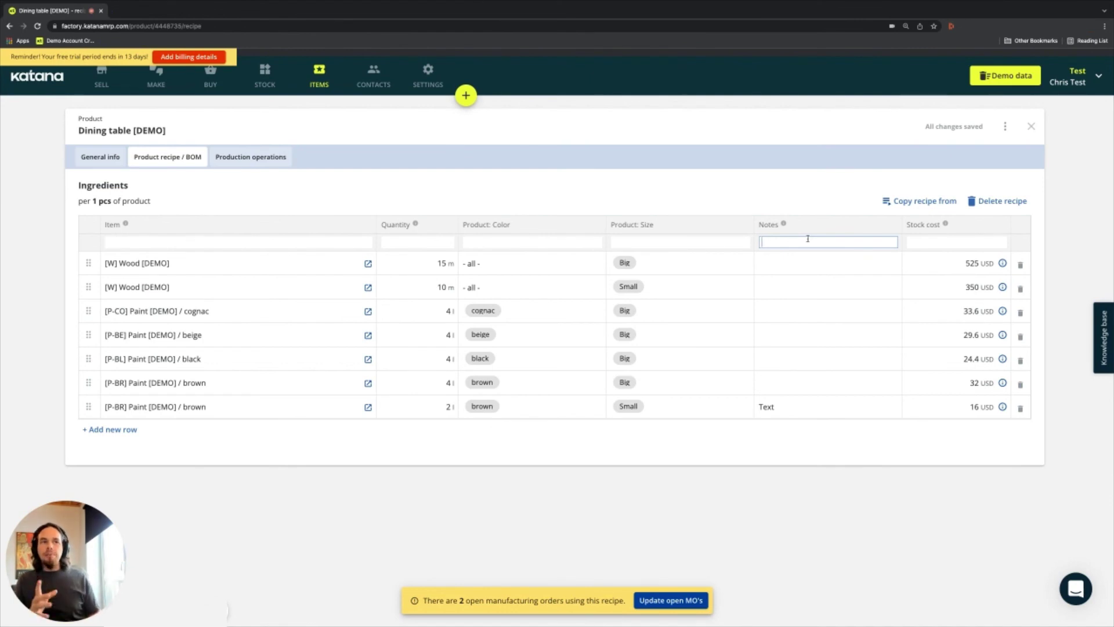
left_click(792, 197)
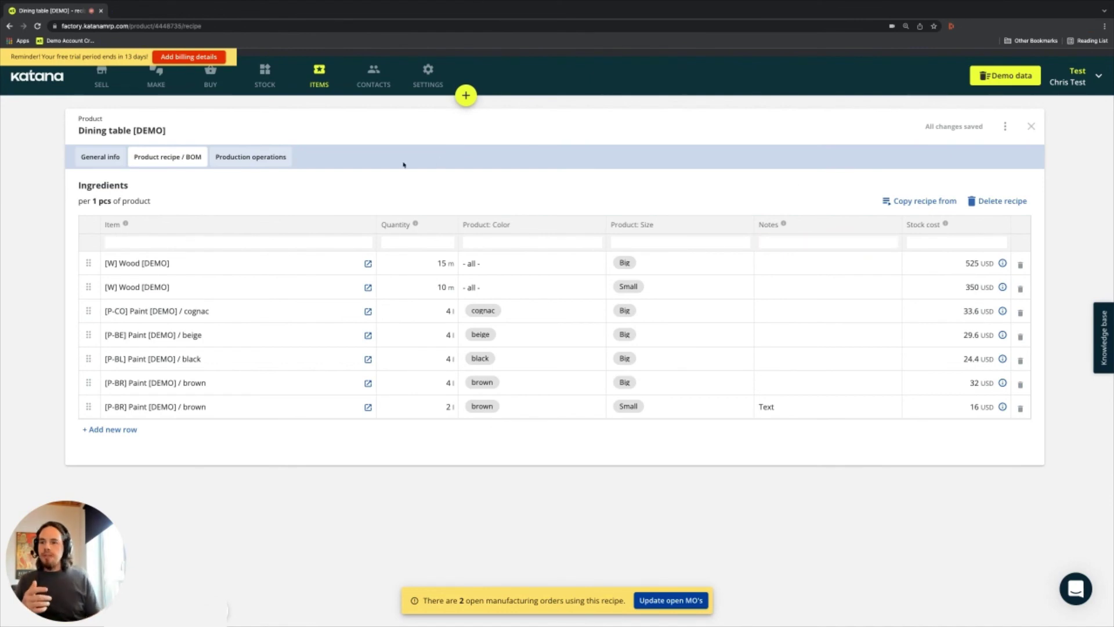